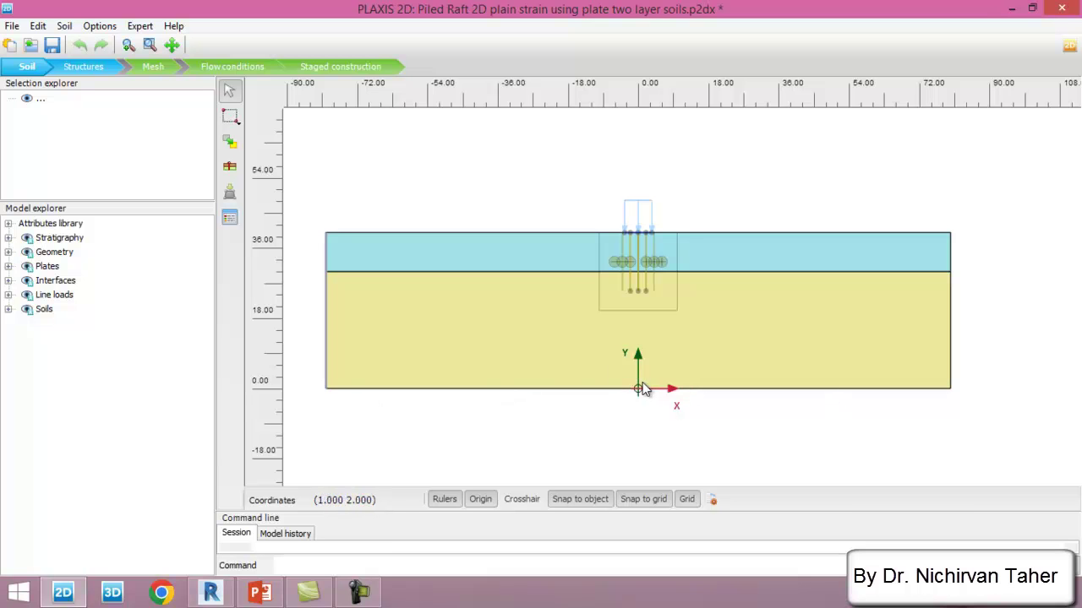
- Review the model type and element type in the project properties, keeping Plane strain and choosing 15-Noded elements
click(10, 27)
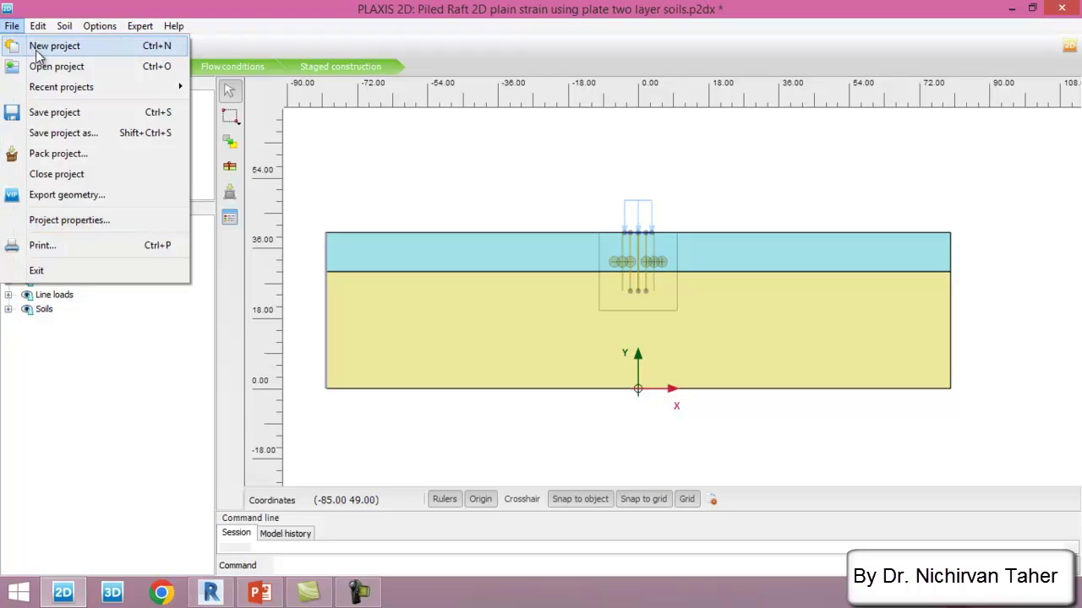
click(92, 222)
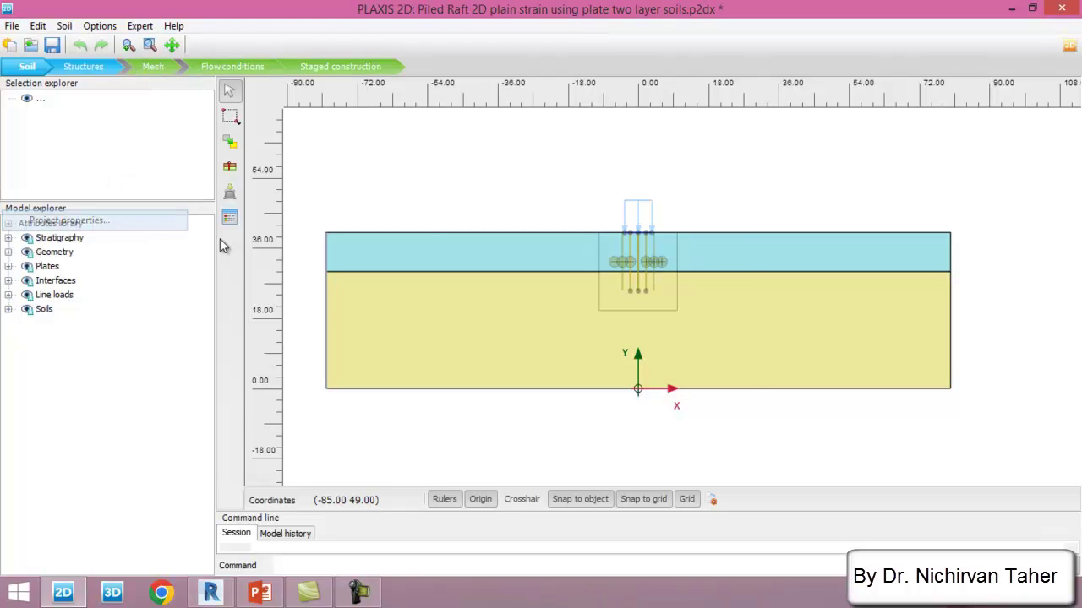
drag(385, 133, 349, 145)
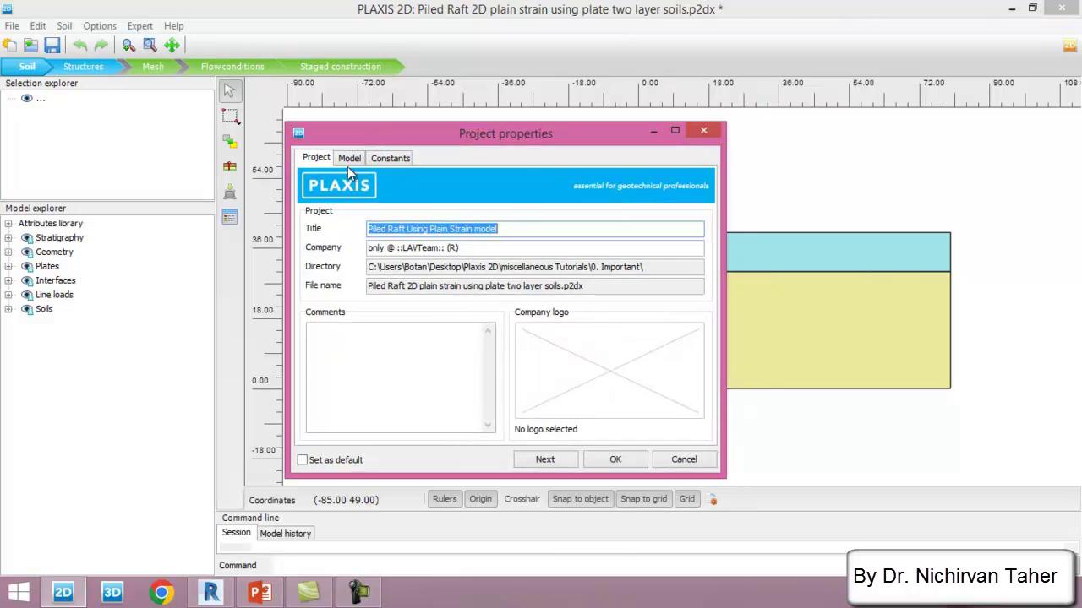
click(350, 158)
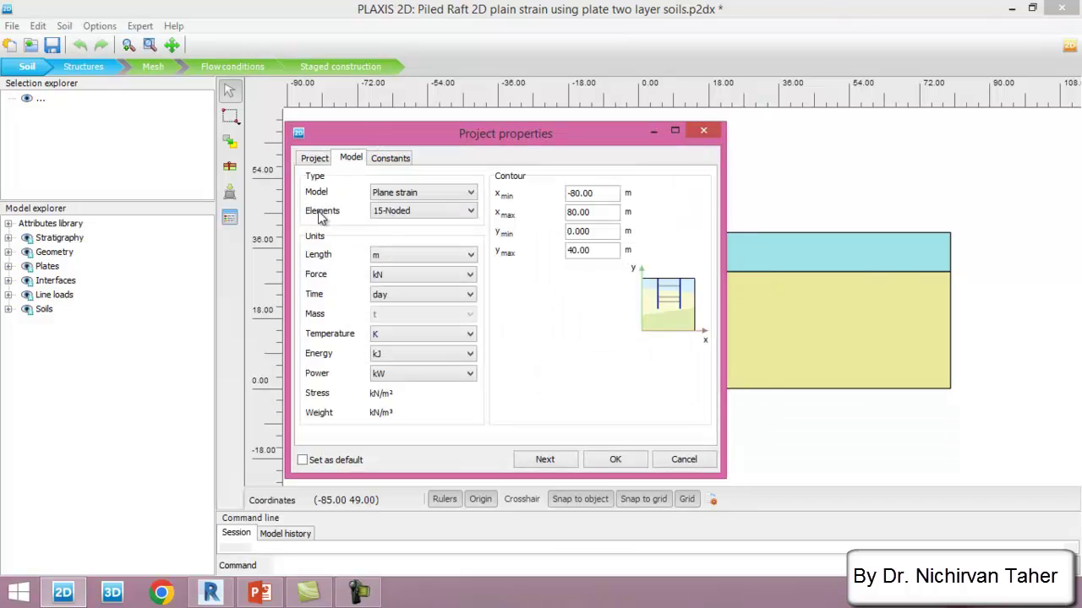
click(434, 195)
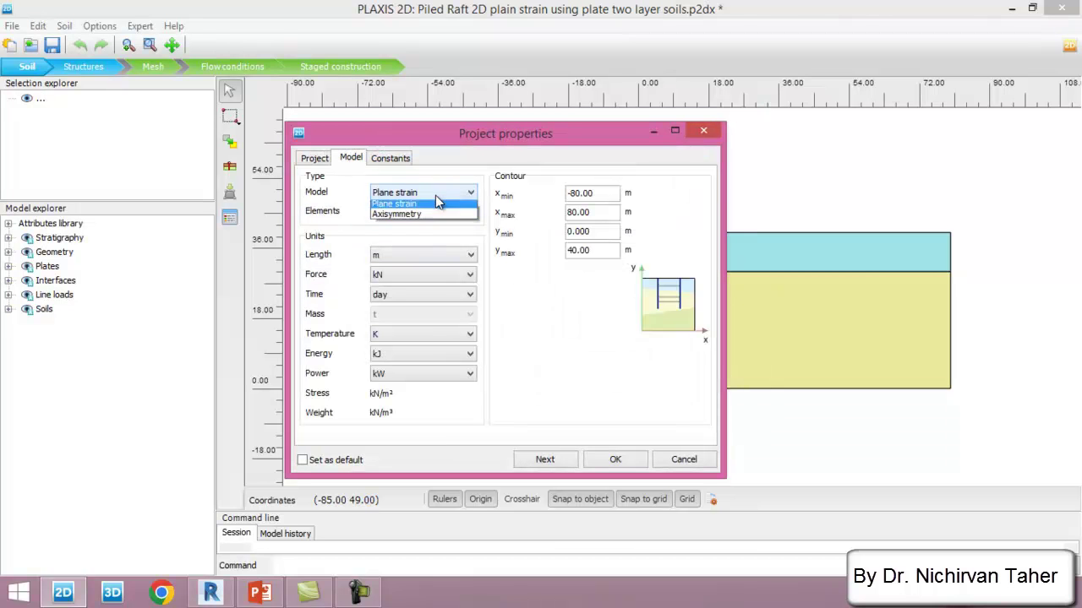
click(435, 195)
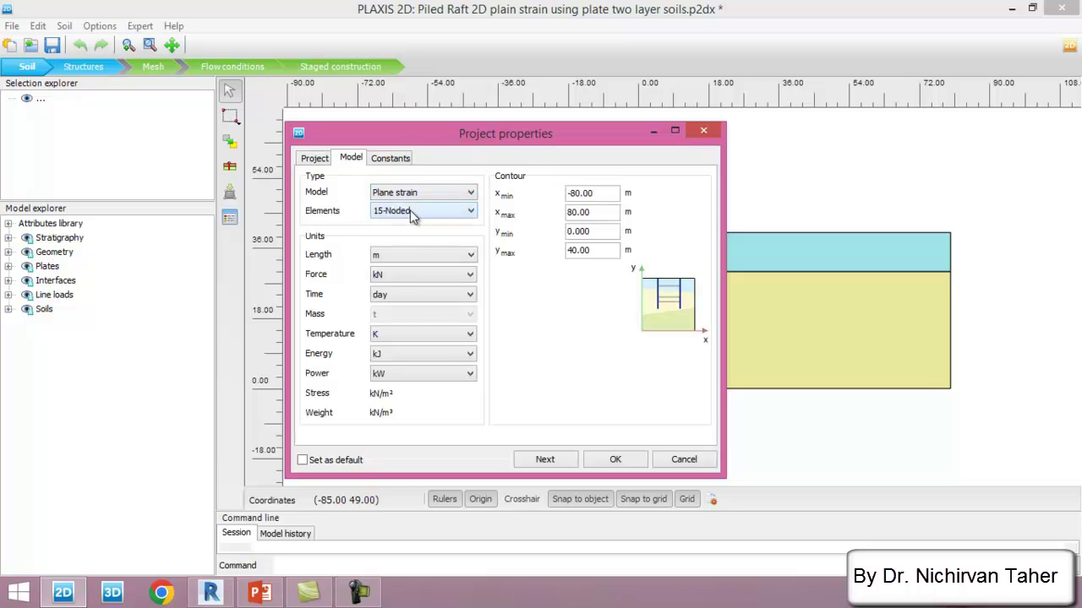
click(412, 215)
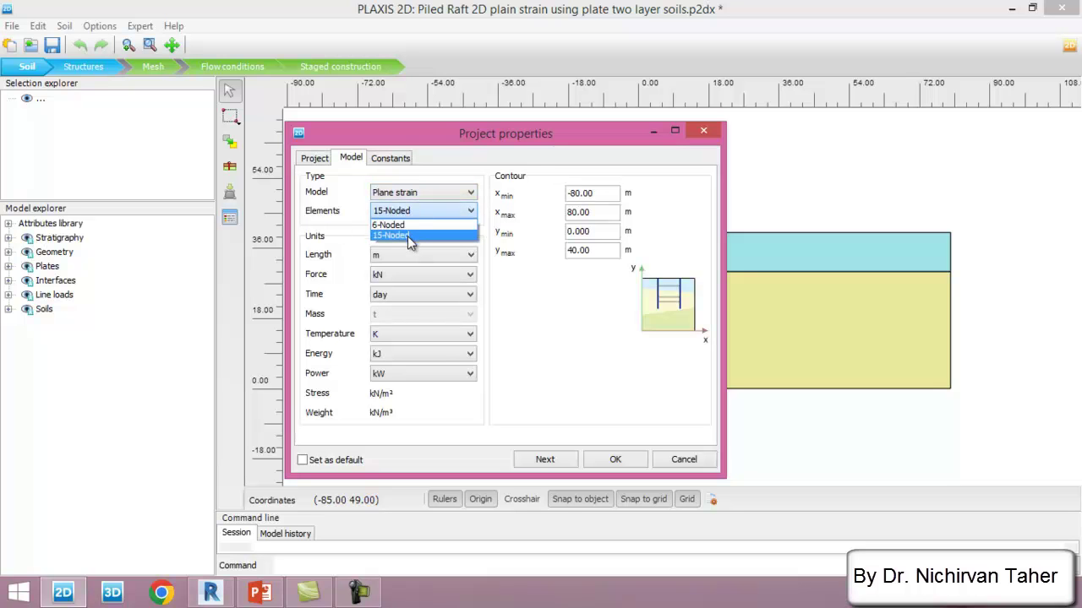
click(408, 236)
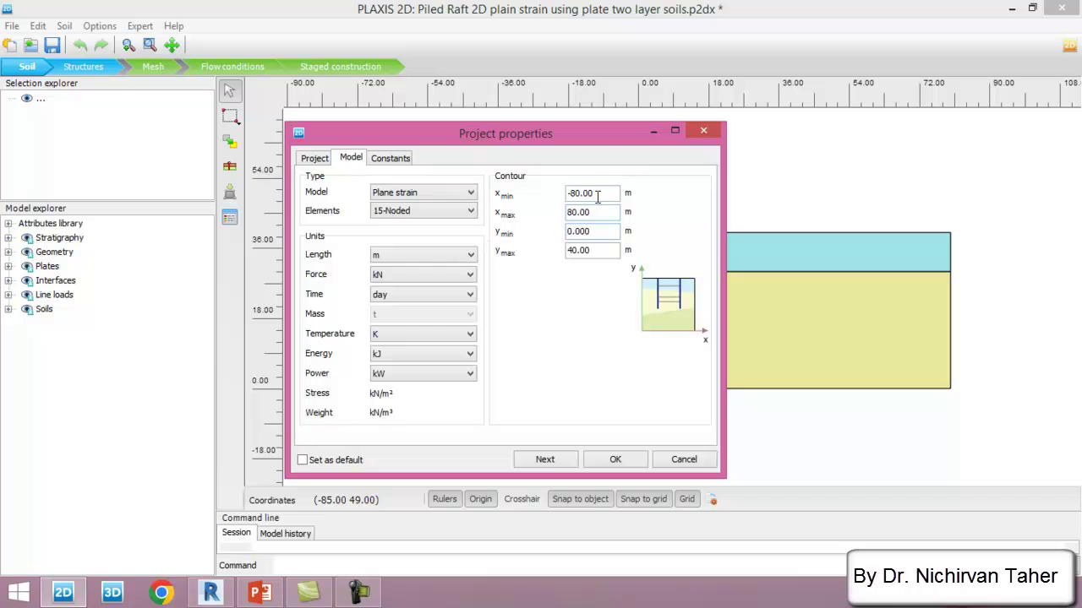
- Check the model's x and y contour limits against the geometry and accept the project properties
drag(603, 139, 466, 168)
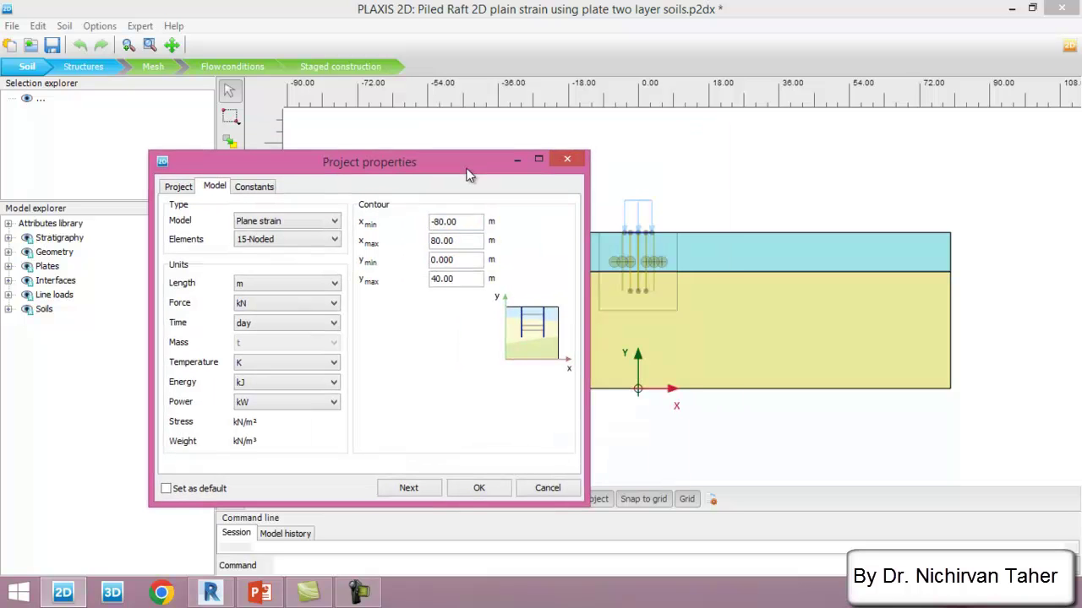
click(472, 237)
click(467, 243)
double_click(464, 279)
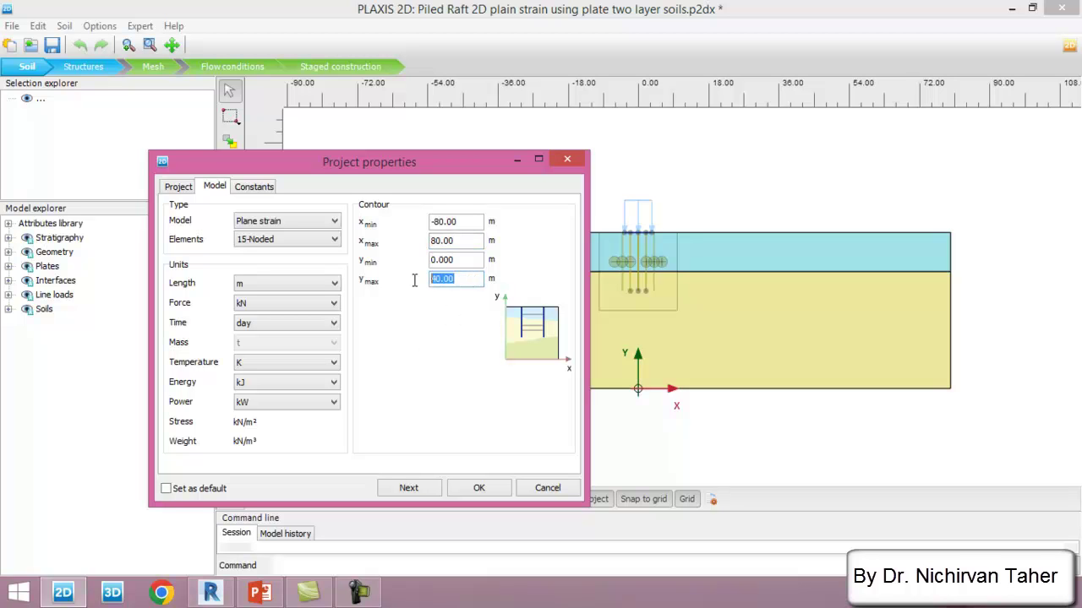
click(470, 281)
click(479, 490)
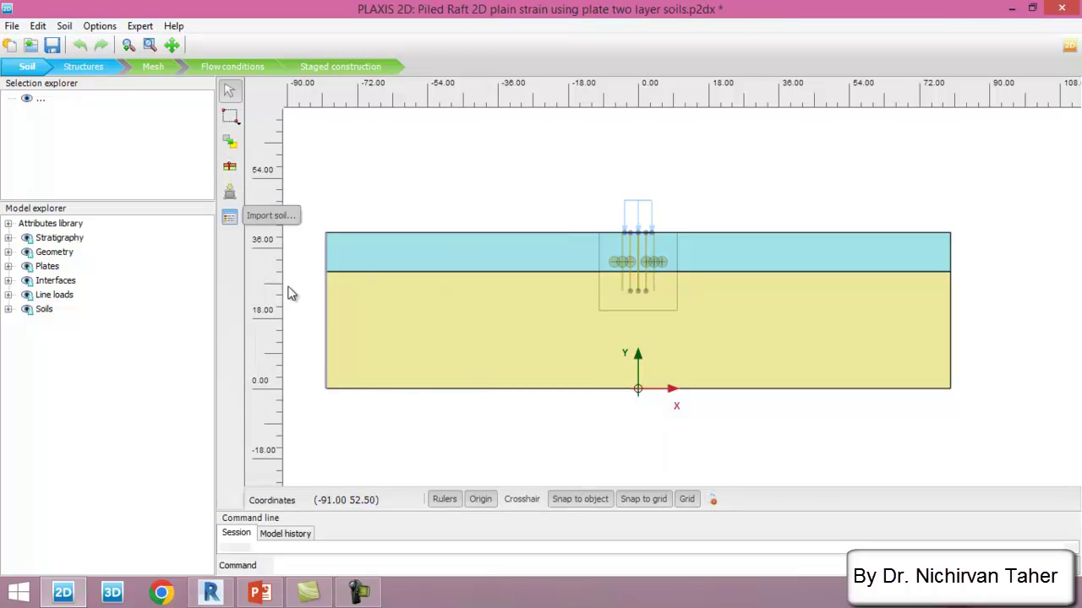
- Inspect the materials and the top and bottom levels of both soil layers in the borehole at the model's edge
click(328, 300)
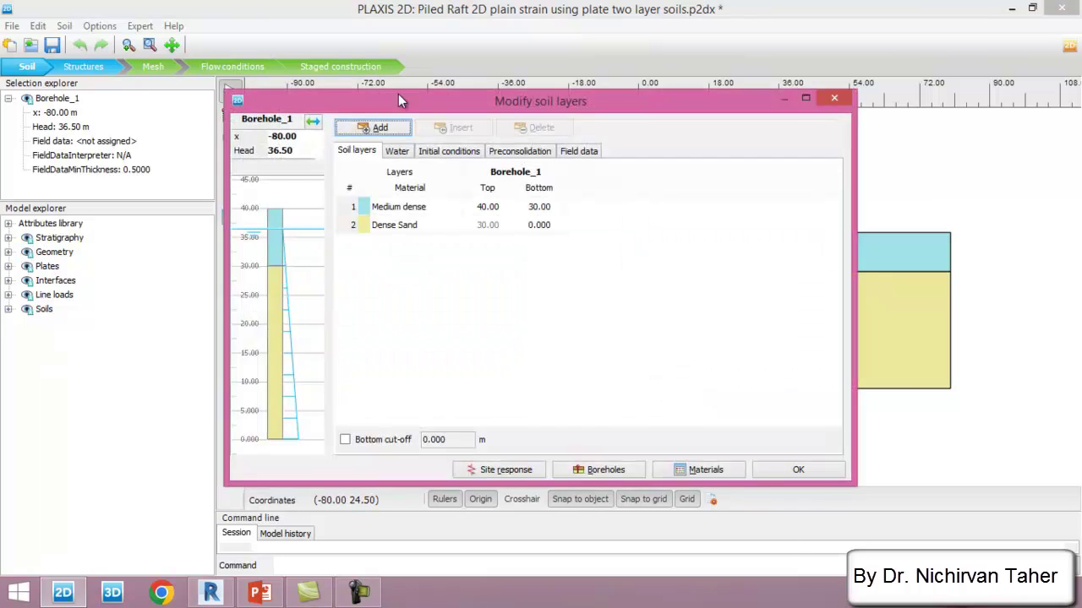
drag(407, 108, 340, 151)
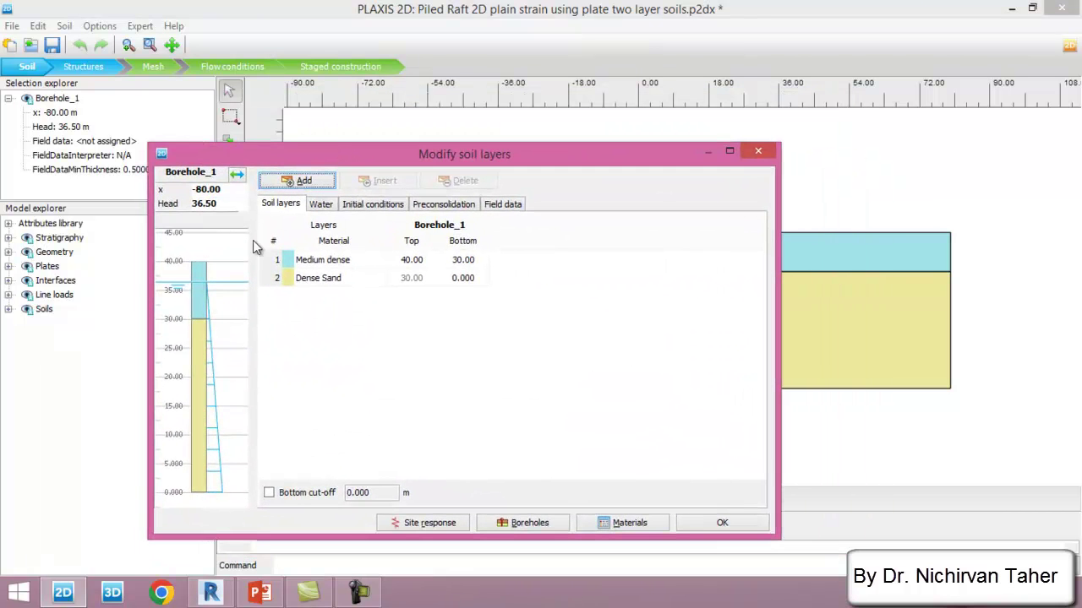
click(358, 265)
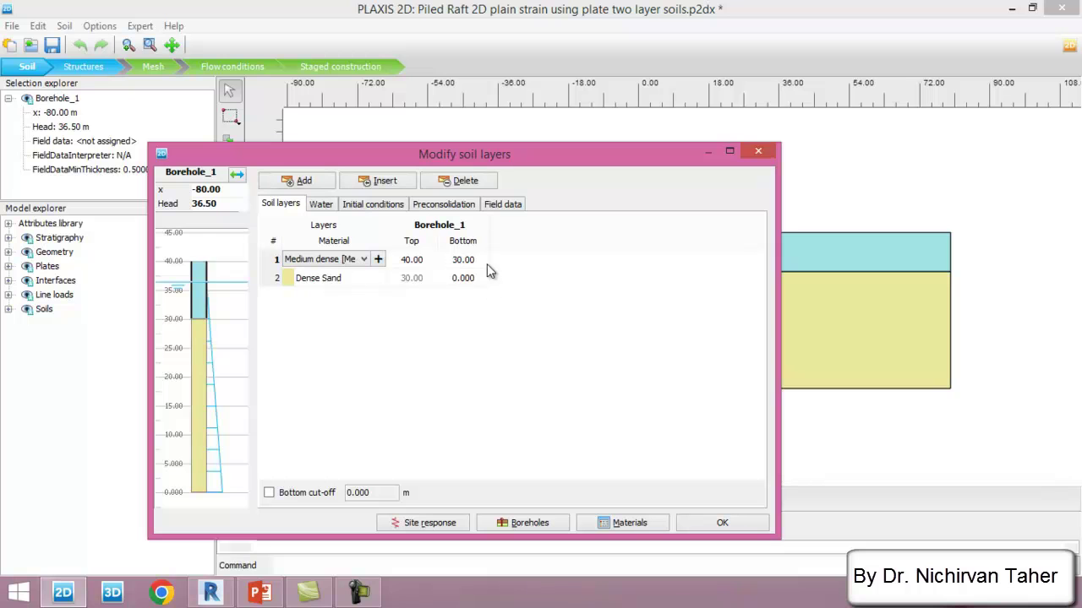
click(355, 283)
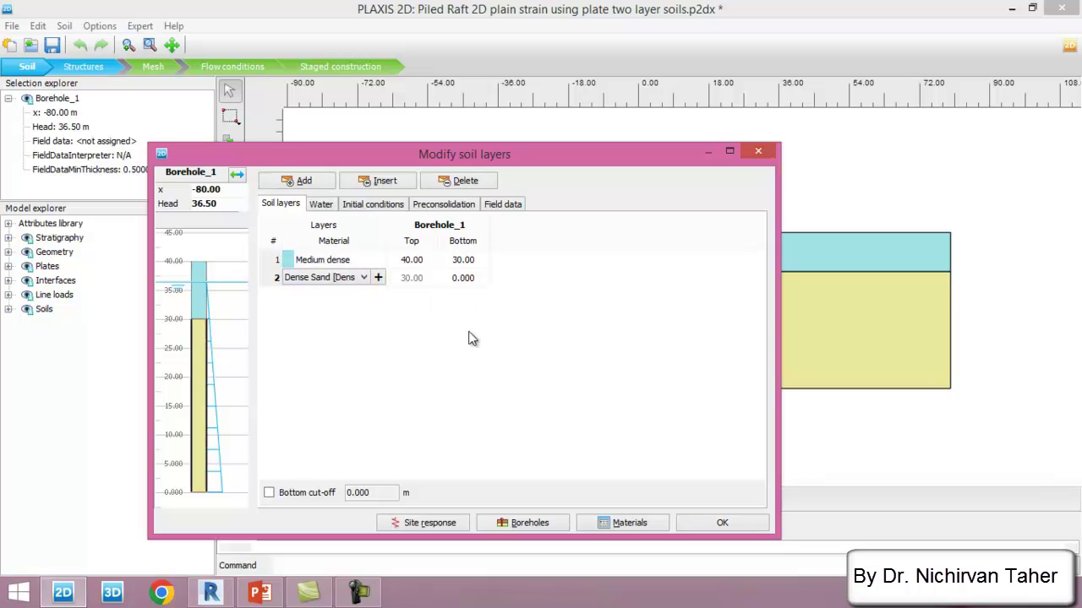
click(344, 265)
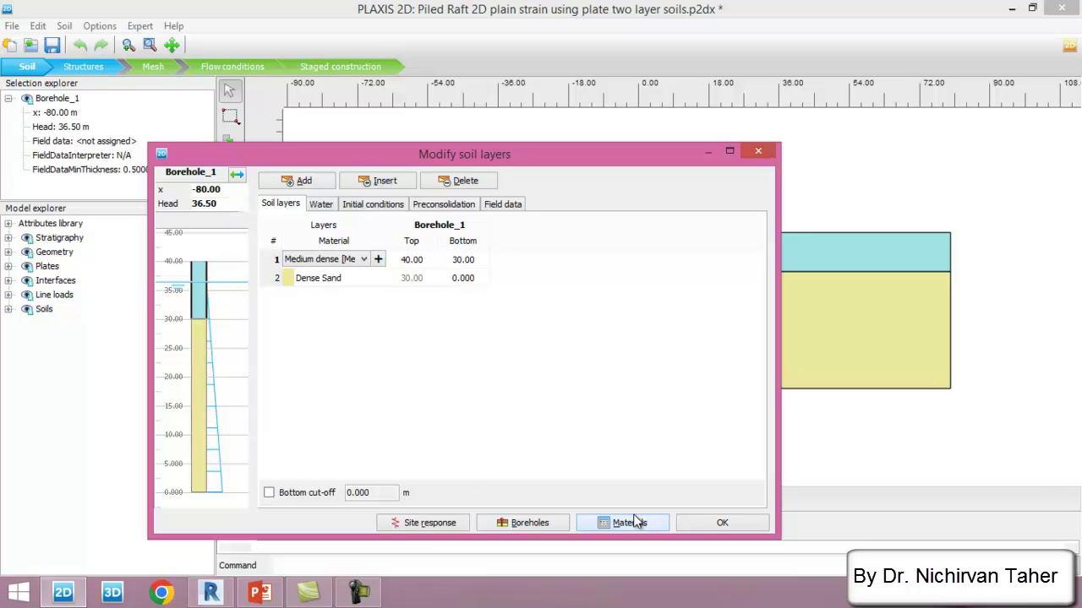
- Open the Medium dense material set from the project's soil materials and check its unsaturated and saturated unit weights
drag(481, 154, 560, 123)
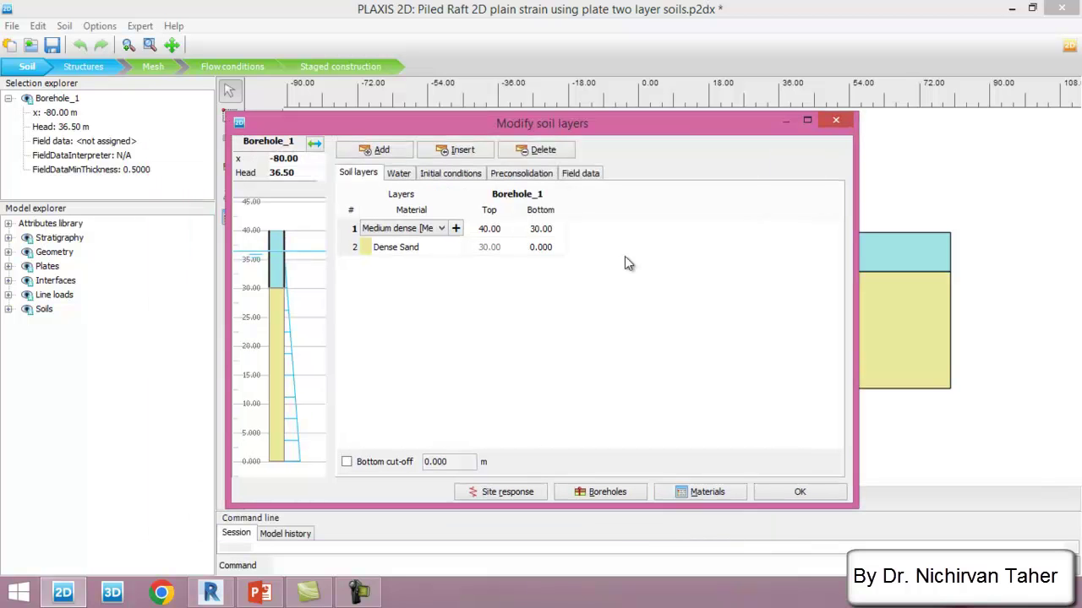
click(721, 493)
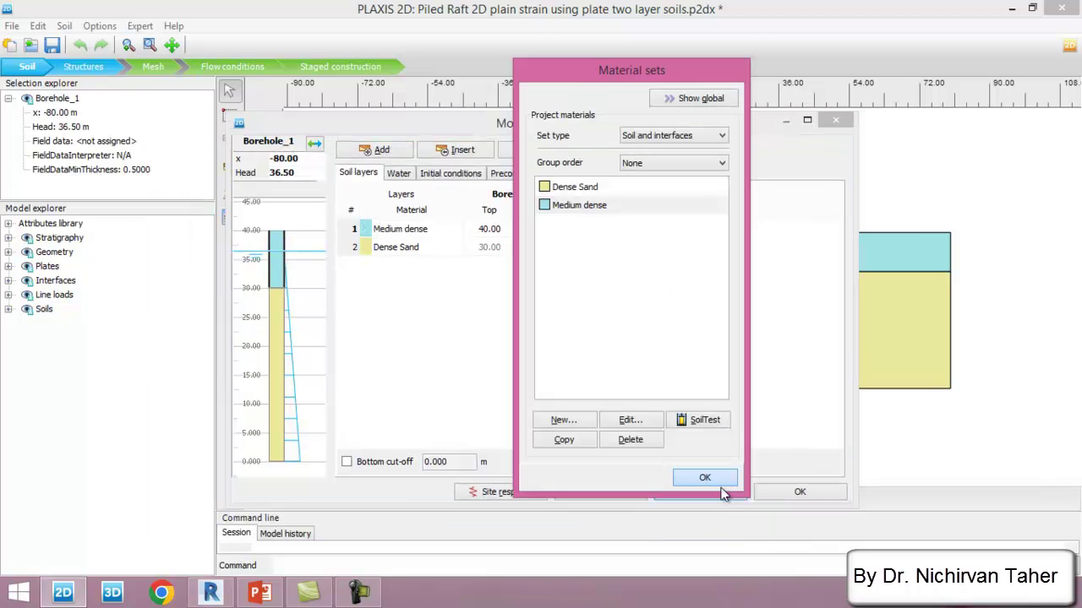
drag(578, 67, 703, 121)
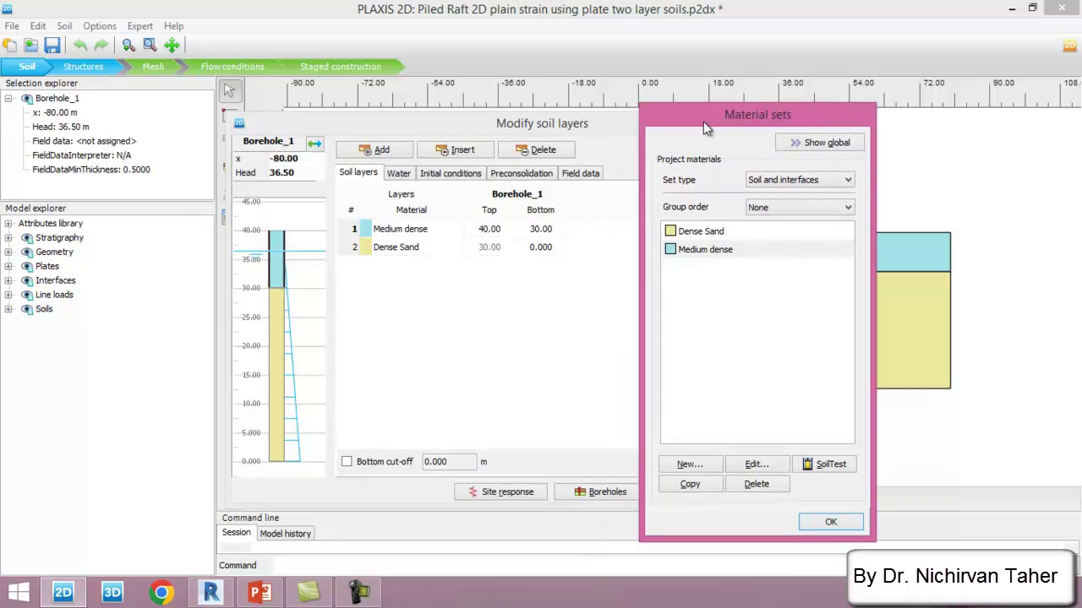
click(699, 250)
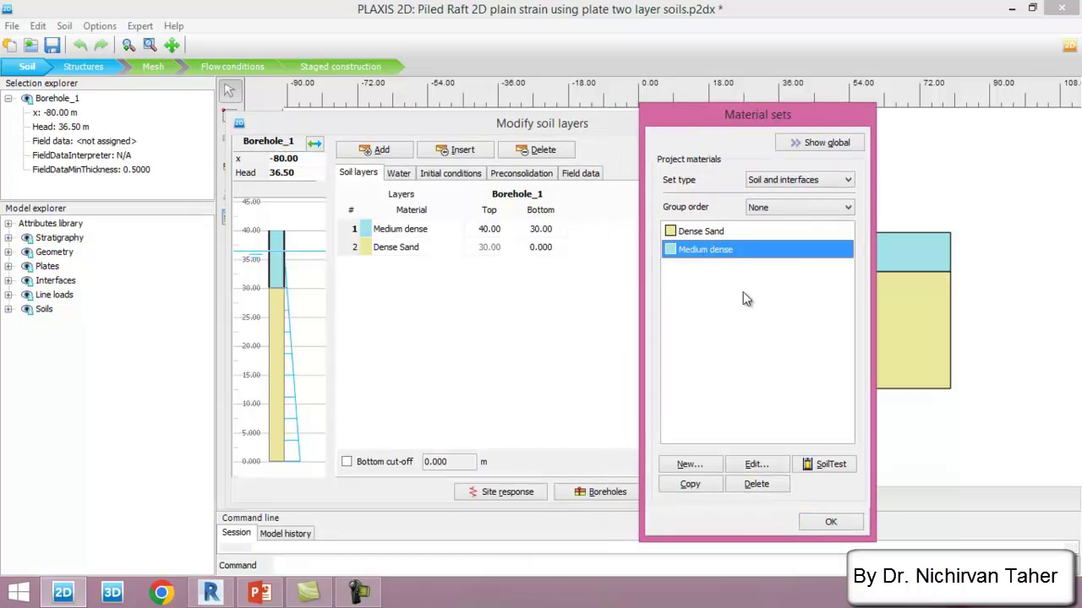
click(757, 464)
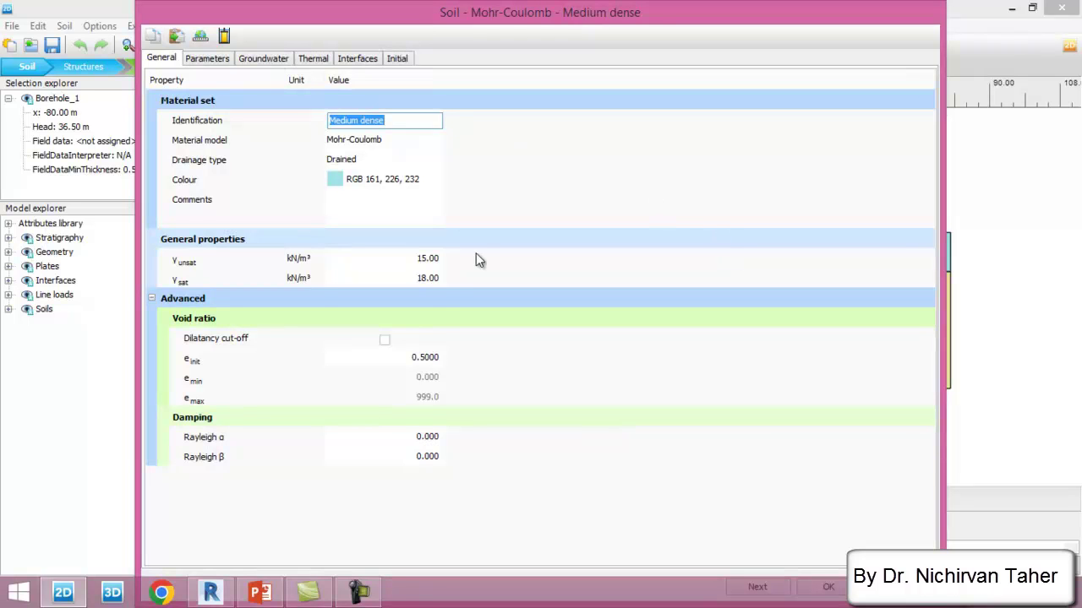
click(437, 259)
click(438, 278)
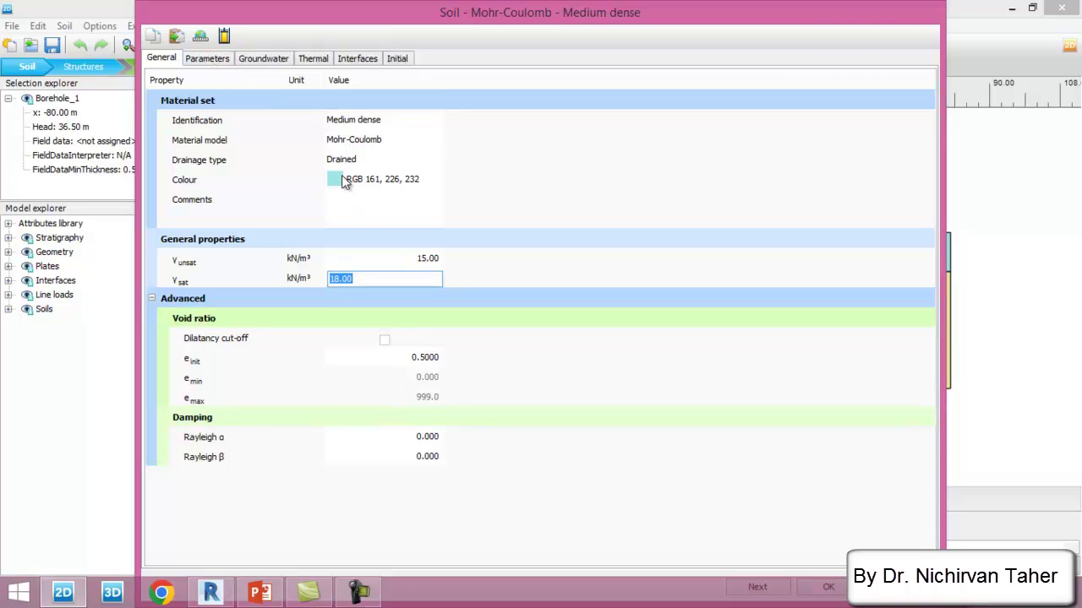
- Examine the Medium dense soil's stiffness, strength and interface parameters, and close its material definition
click(216, 61)
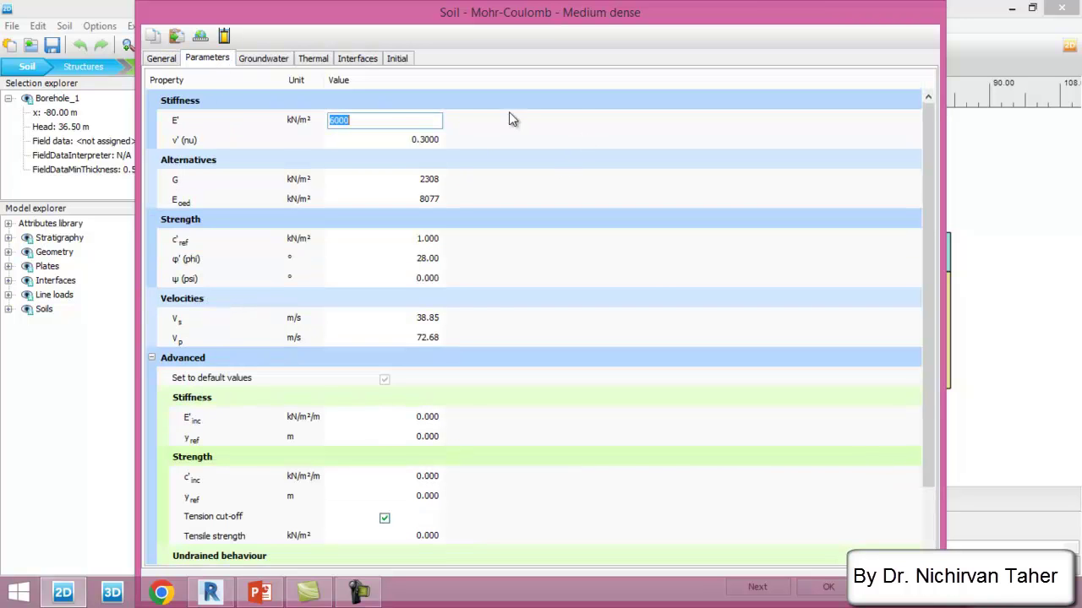
key(Tab)
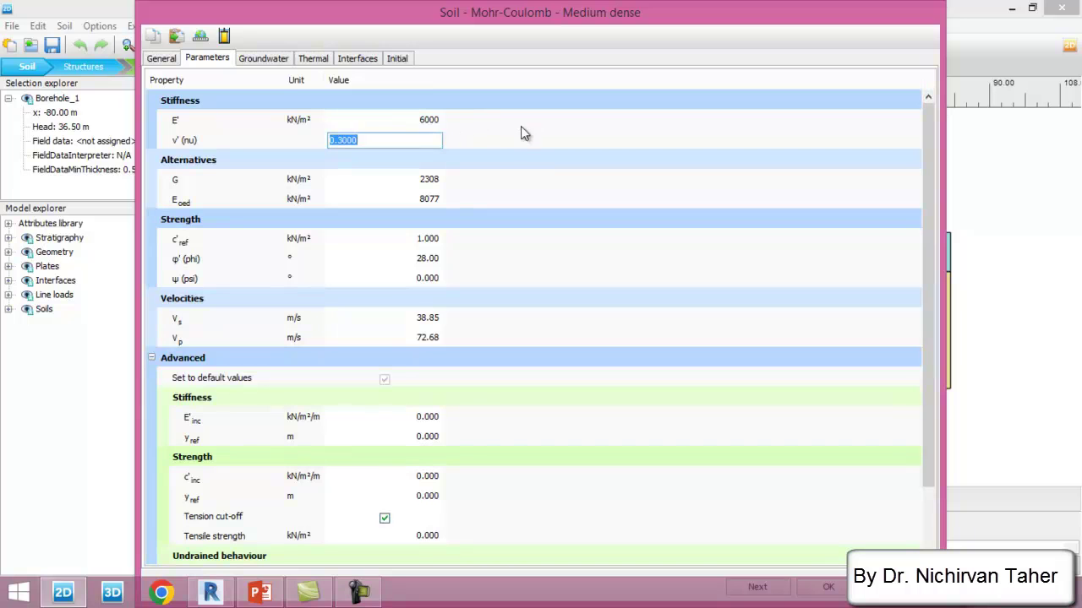
click(386, 117)
click(401, 144)
click(355, 60)
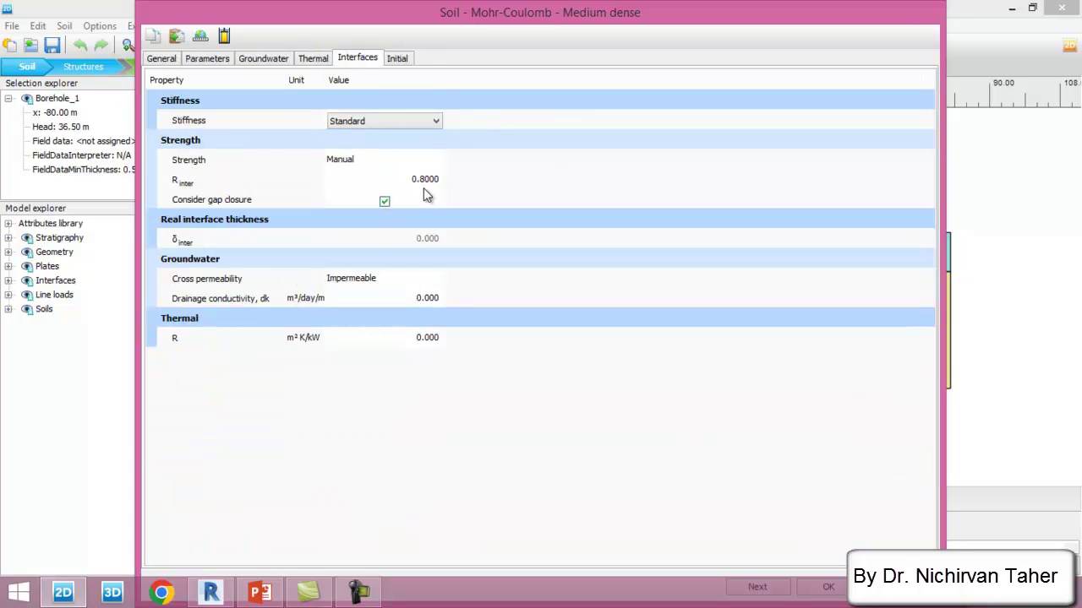
double_click(505, 21)
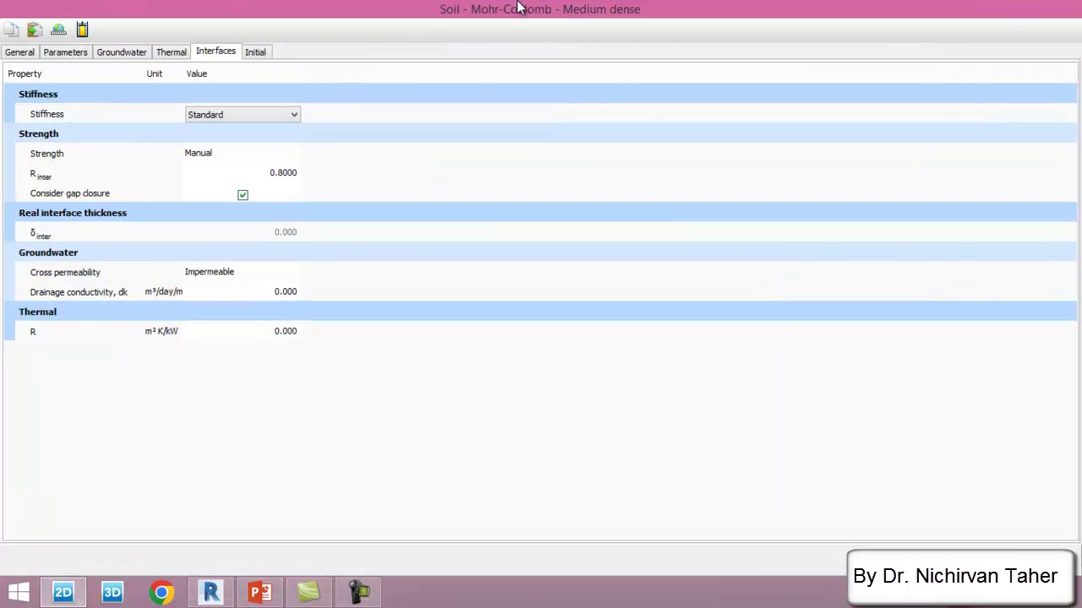
click(977, 559)
- Open the Dense Sand material set and examine its general properties, stiffness, strength and interface parameters
drag(694, 122, 610, 109)
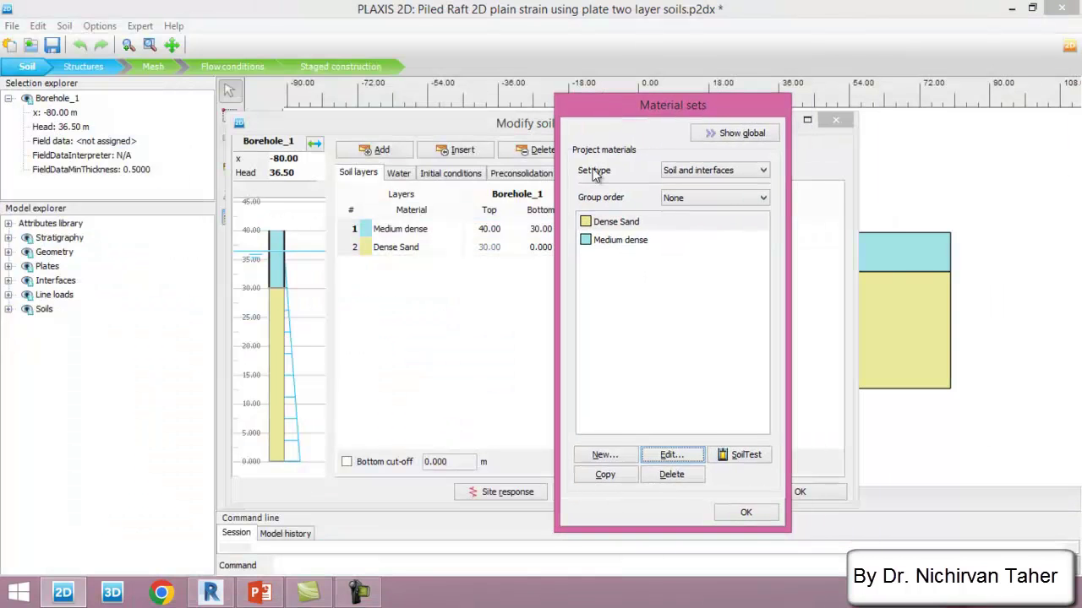
click(624, 226)
click(670, 457)
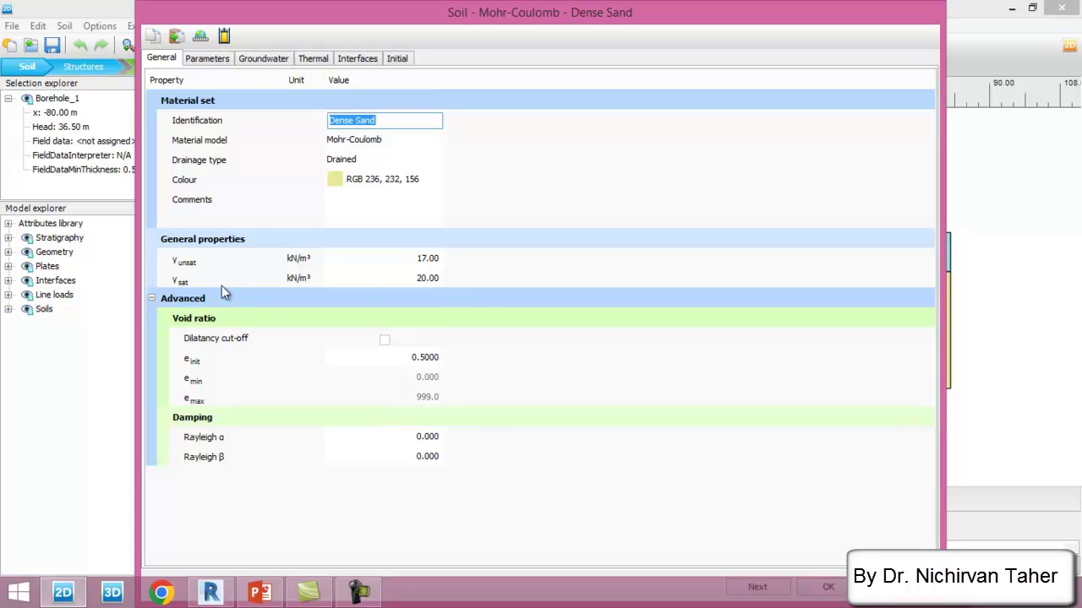
click(212, 58)
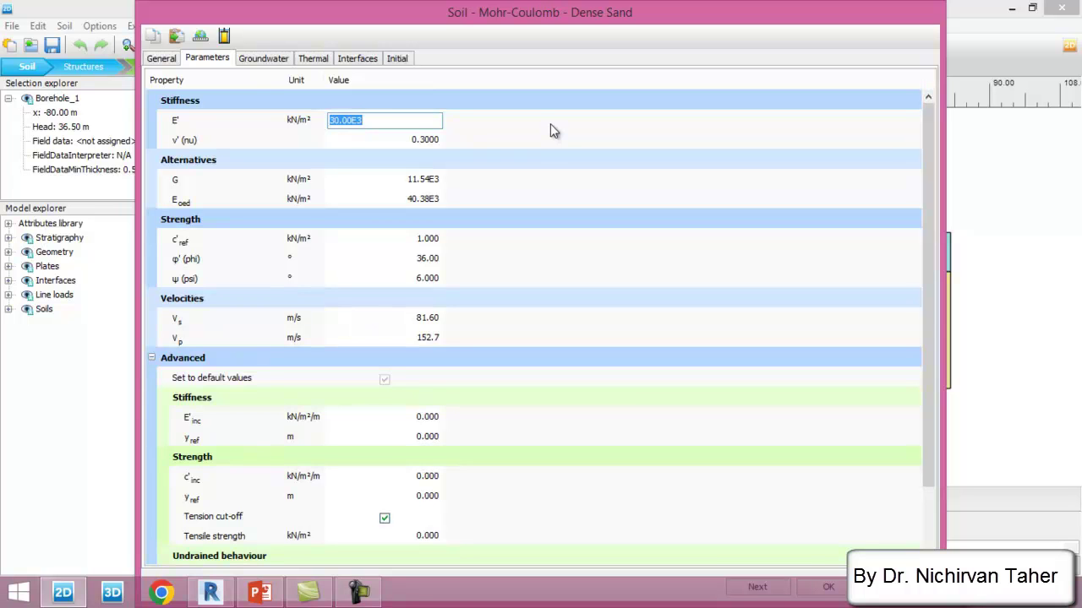
click(363, 61)
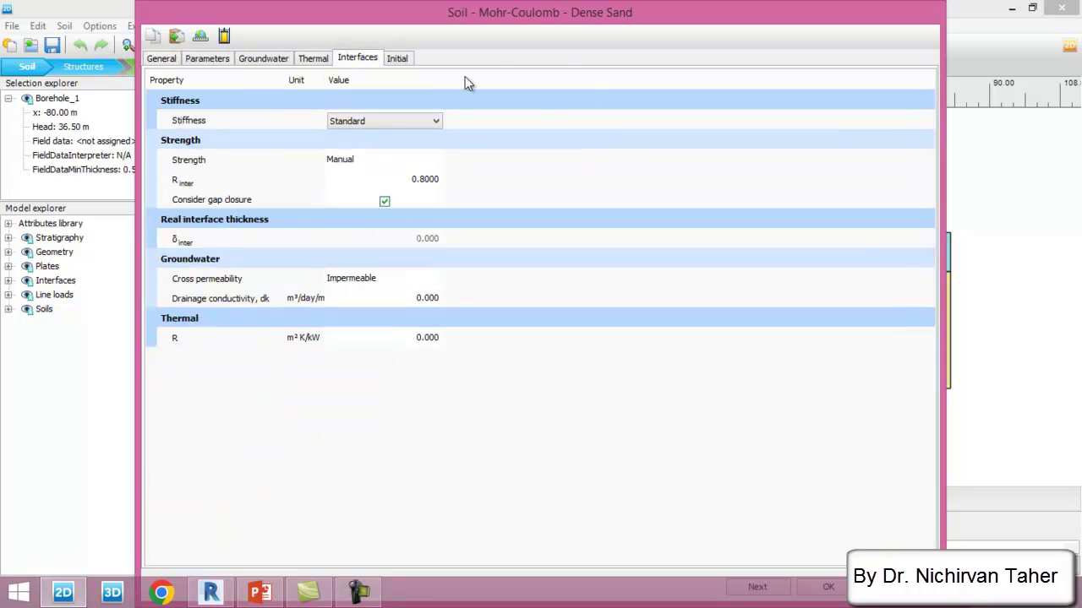
double_click(503, 17)
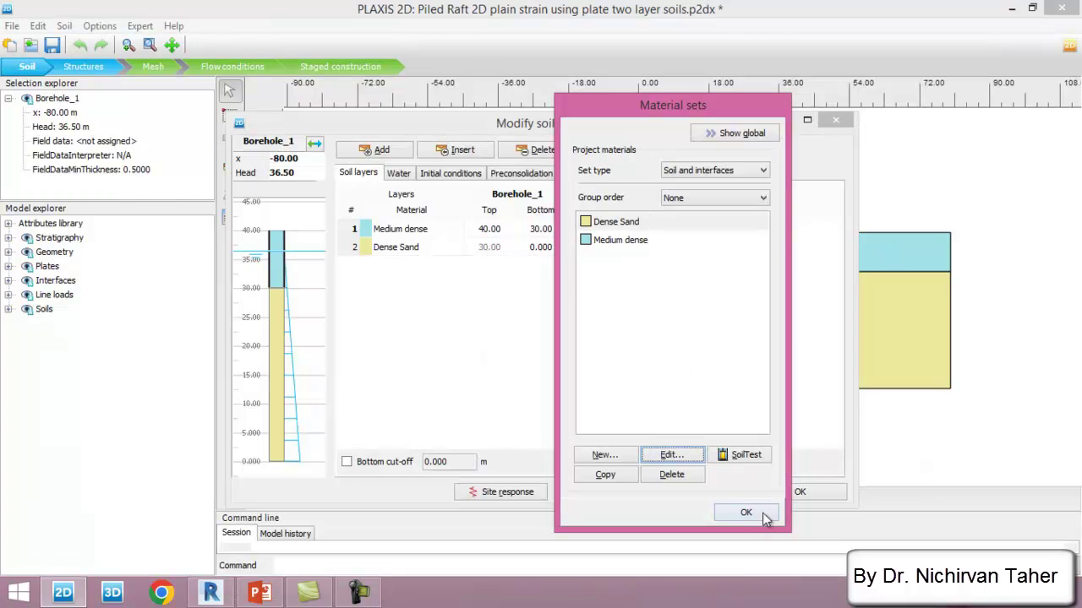
- Close the material sets and soil layer definitions, and inspect the upper and lower soil layers in the model
click(765, 516)
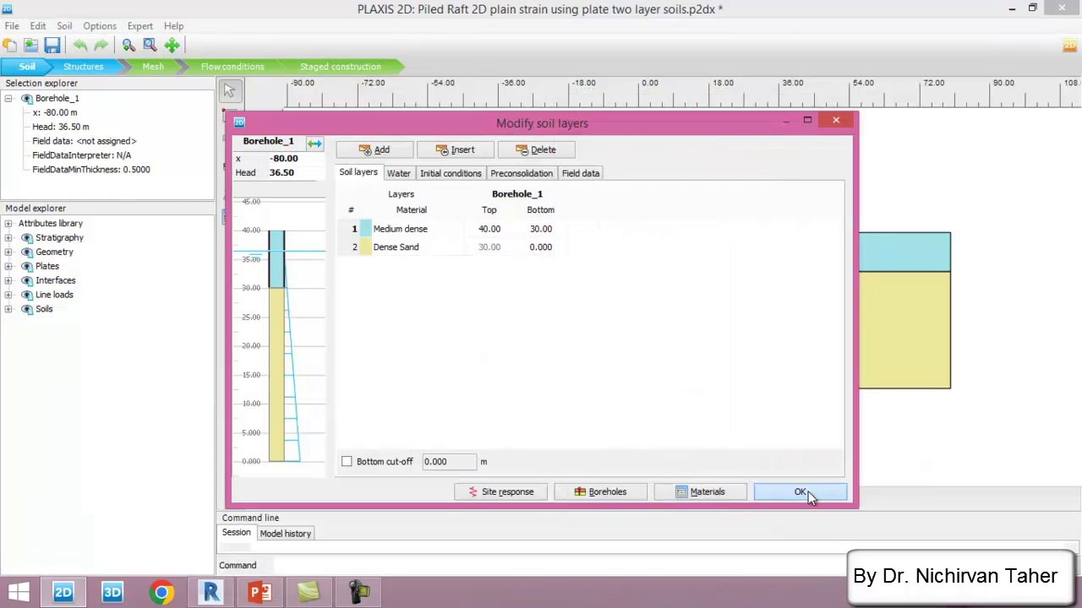
click(799, 492)
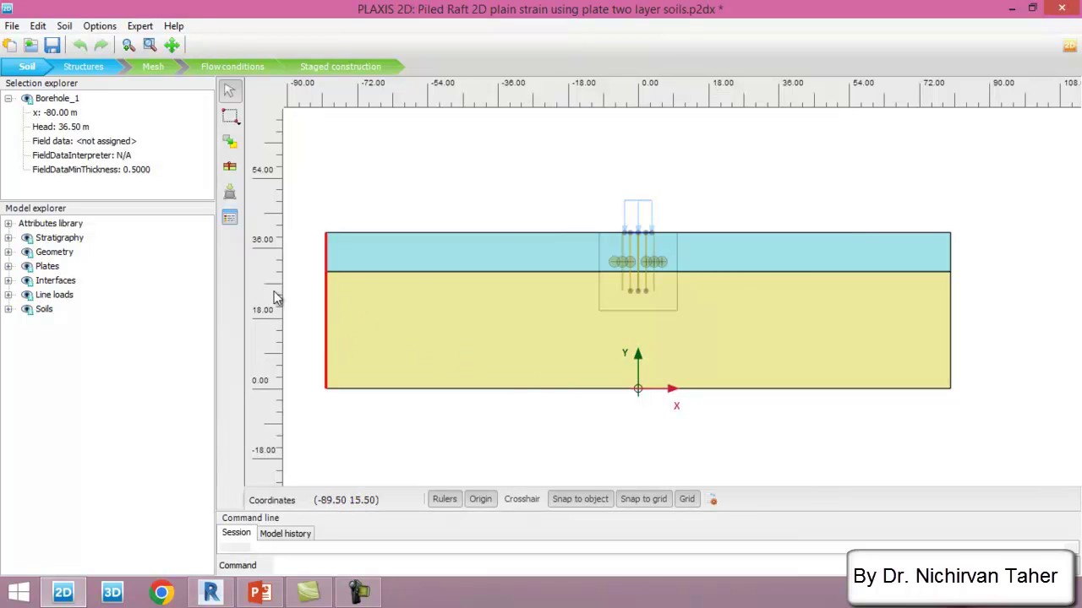
click(470, 257)
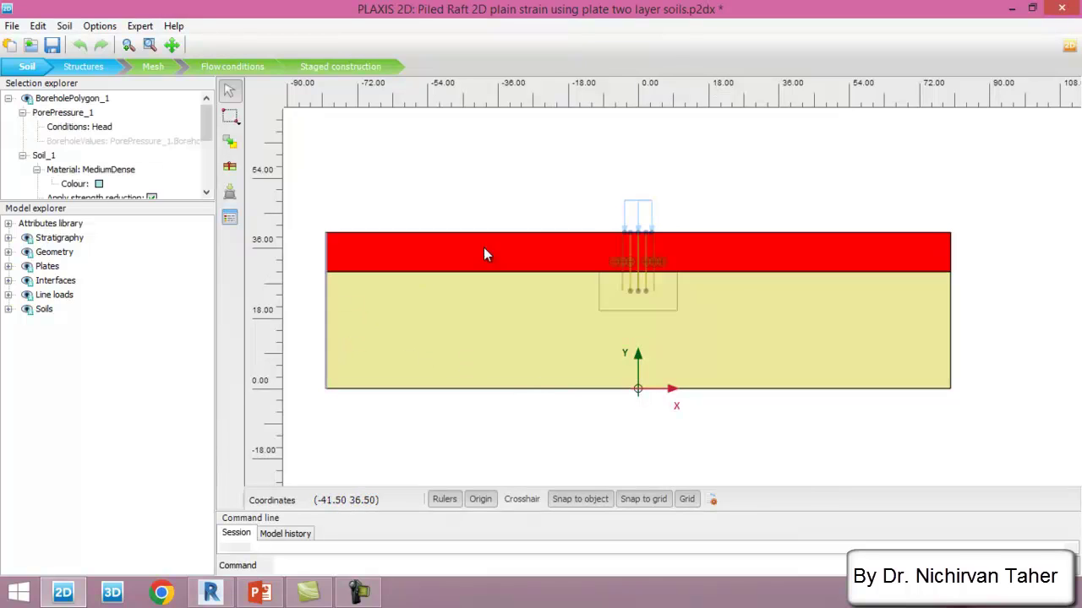
click(481, 334)
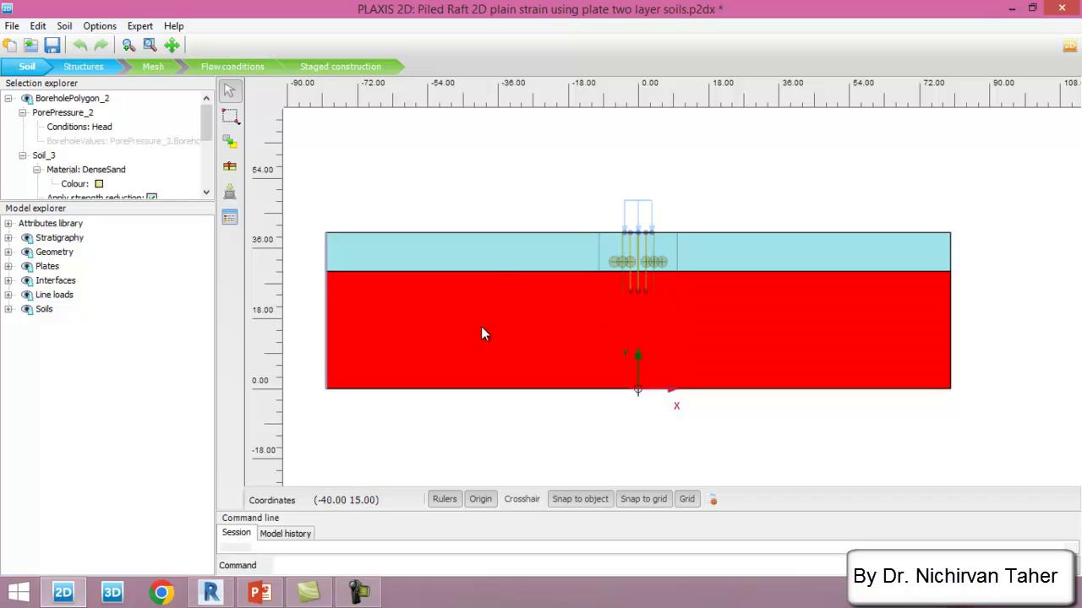
- Examine the lower Dense Sand layer in the model once more and clear the selection
click(504, 164)
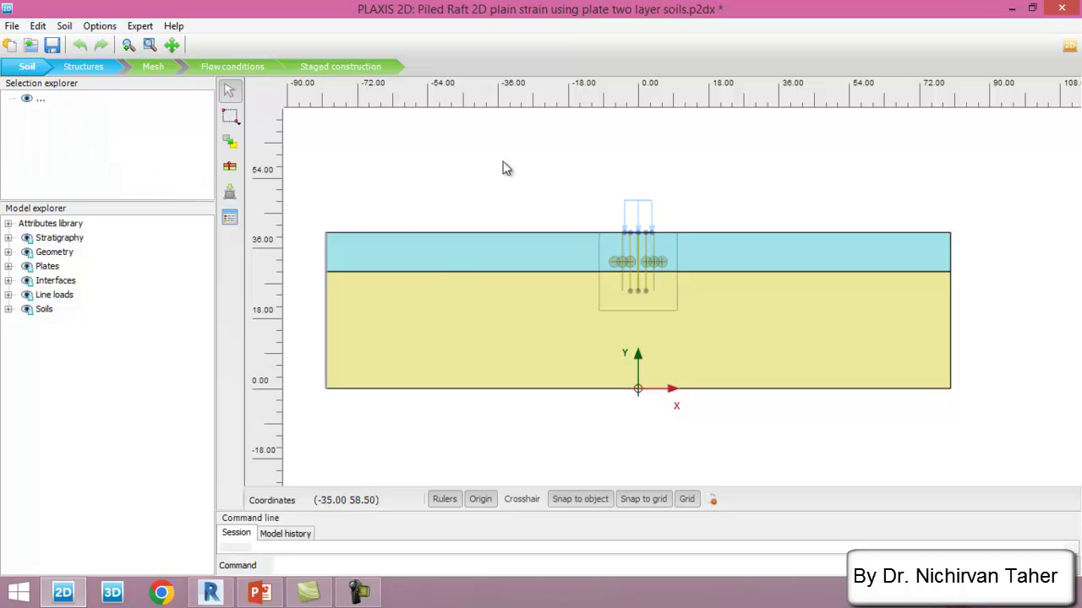
click(488, 260)
click(484, 268)
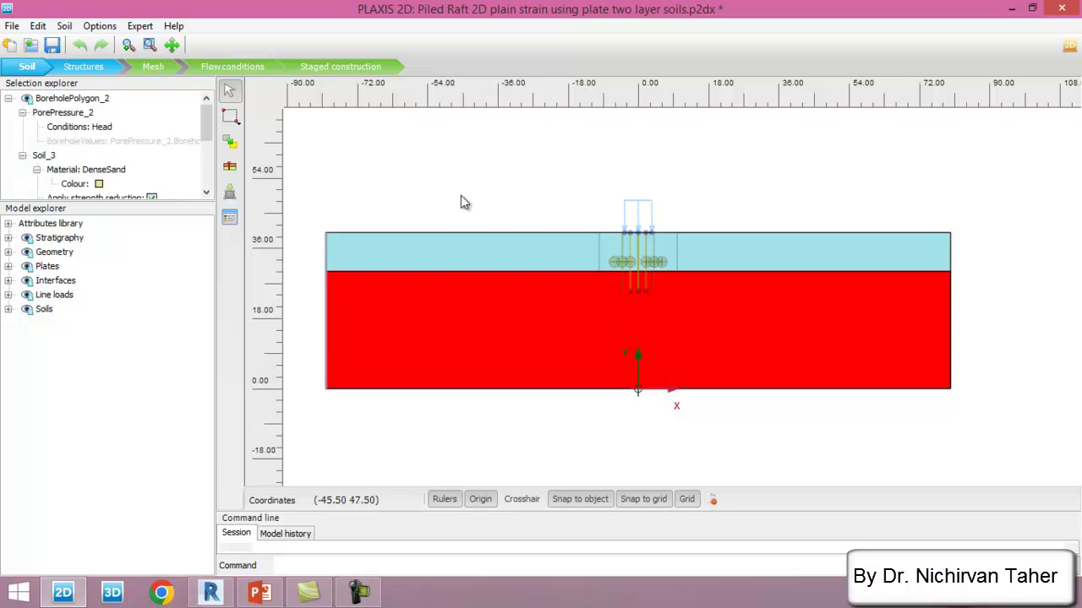
click(469, 198)
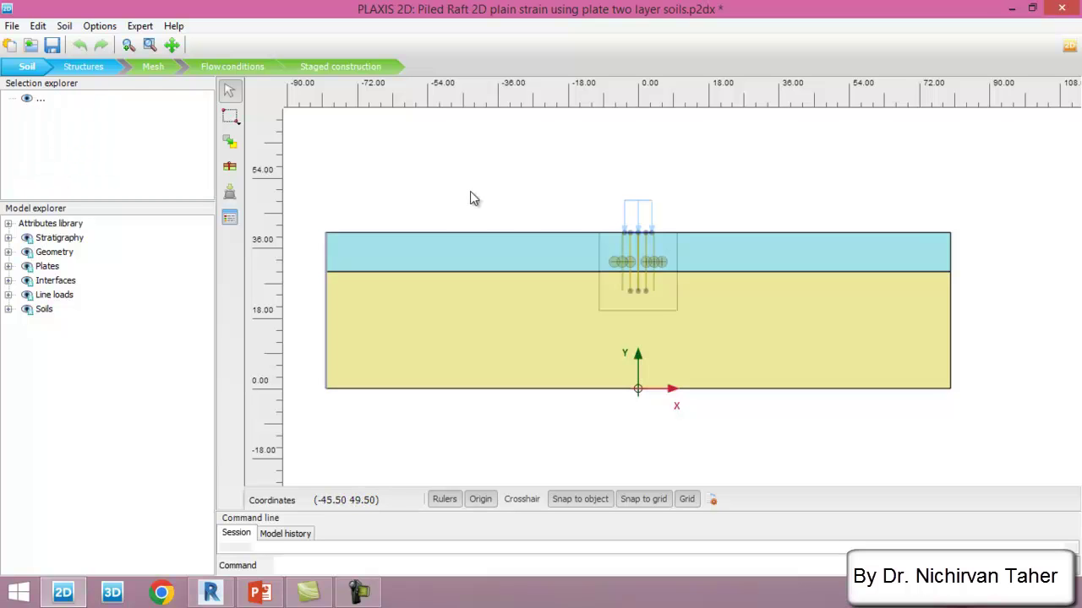
- Switch to the structures stage and inspect the raft line with its line load at the ground surface
click(88, 71)
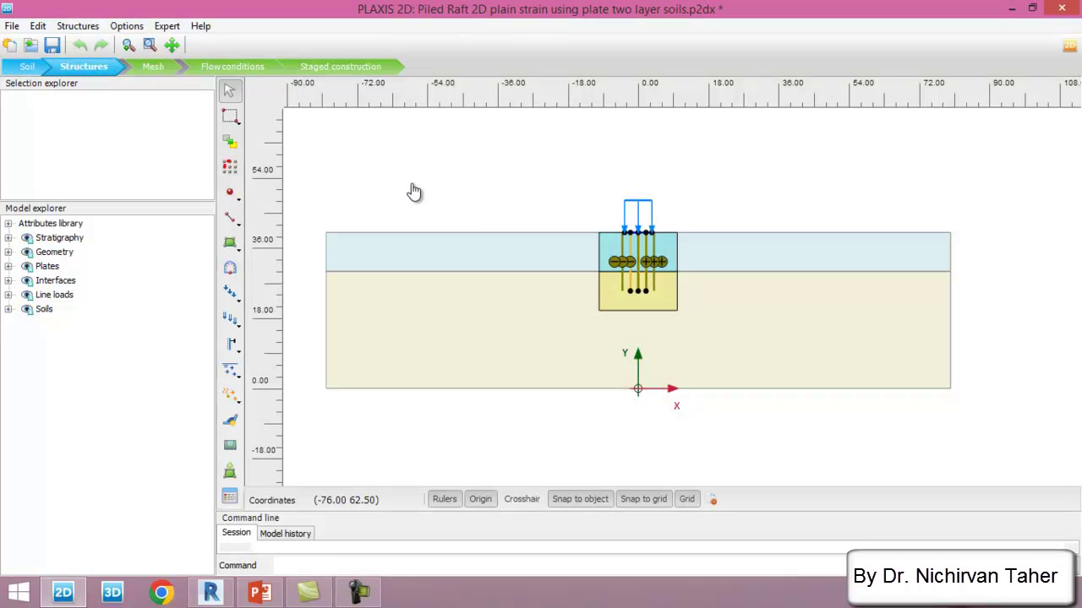
scroll(640, 215, up, 5)
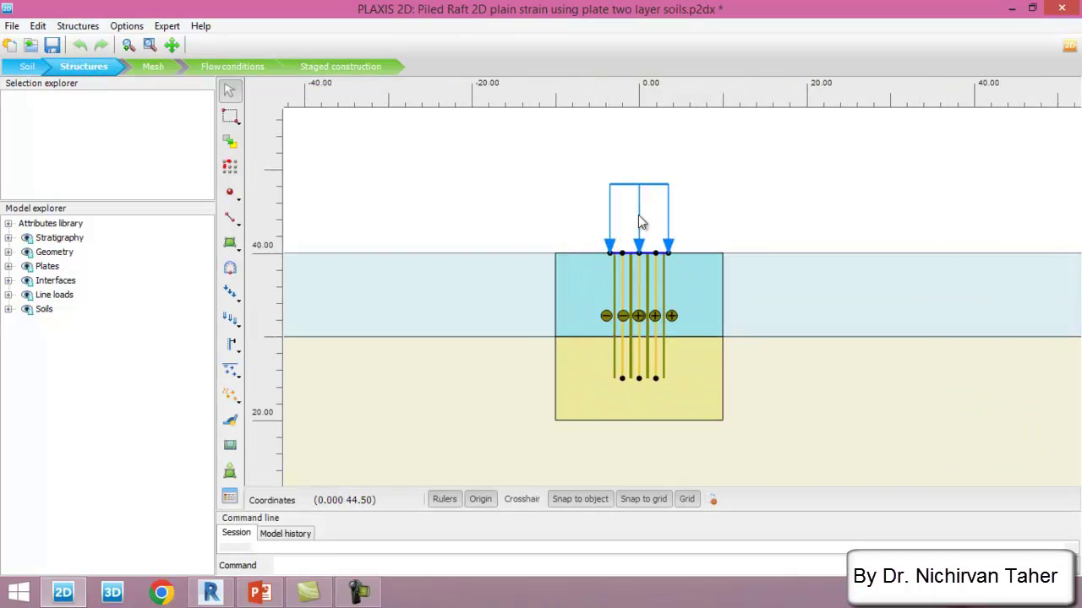
scroll(692, 275, up, 4)
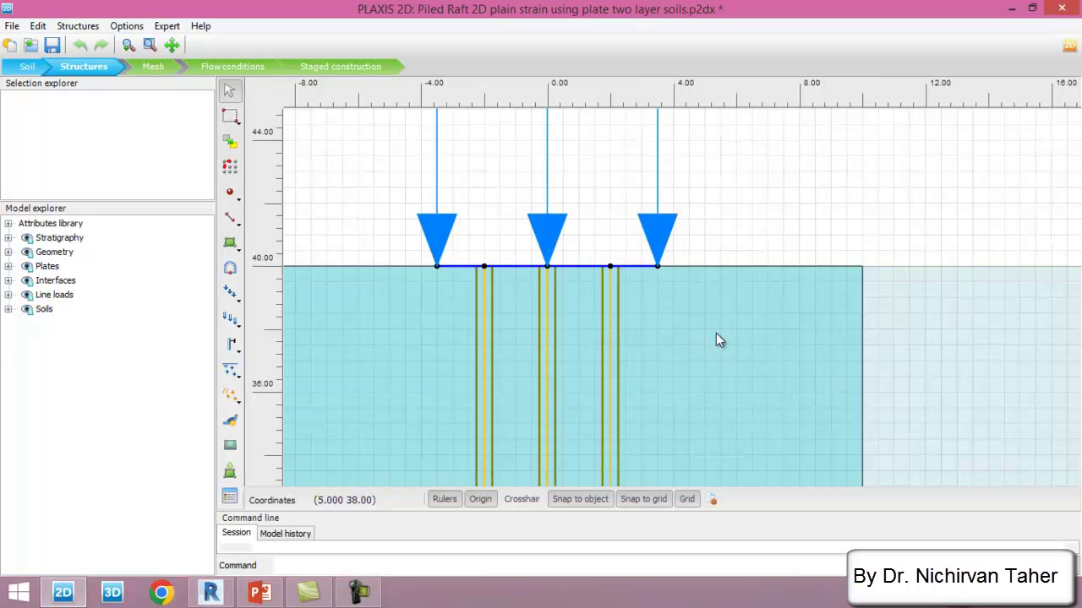
scroll(716, 333, down, 1)
click(525, 283)
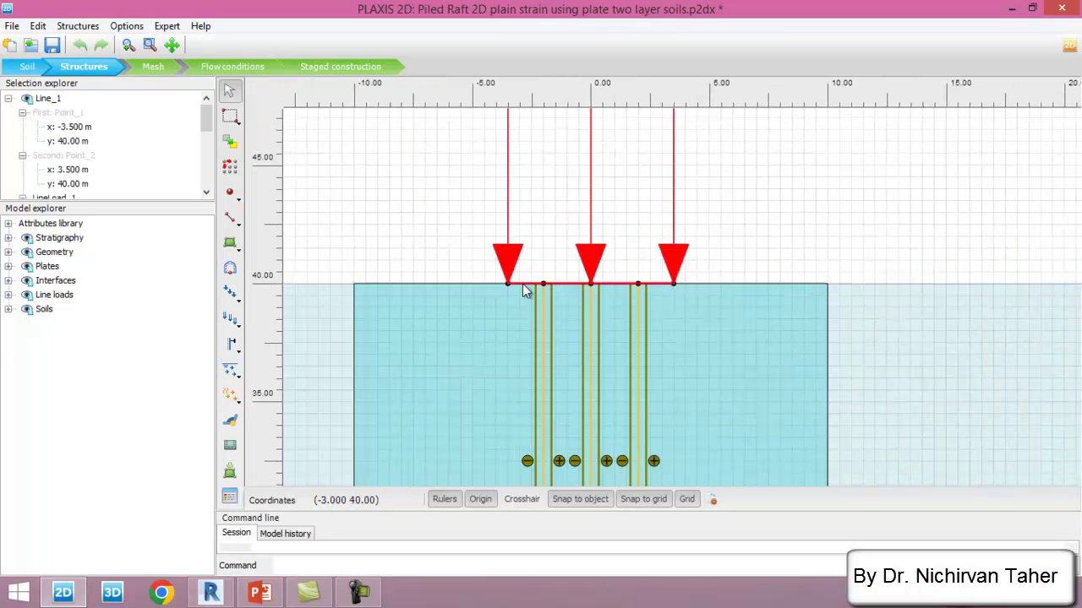
click(429, 241)
- Review the plate creation option, and check the coordinates of the raft line's two end points
click(236, 223)
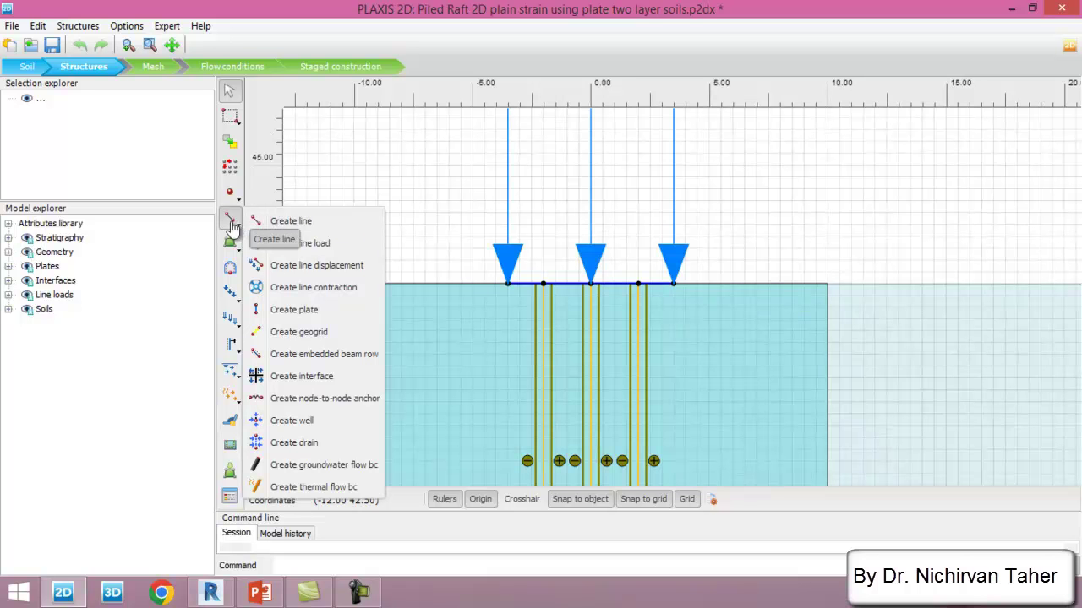
click(303, 313)
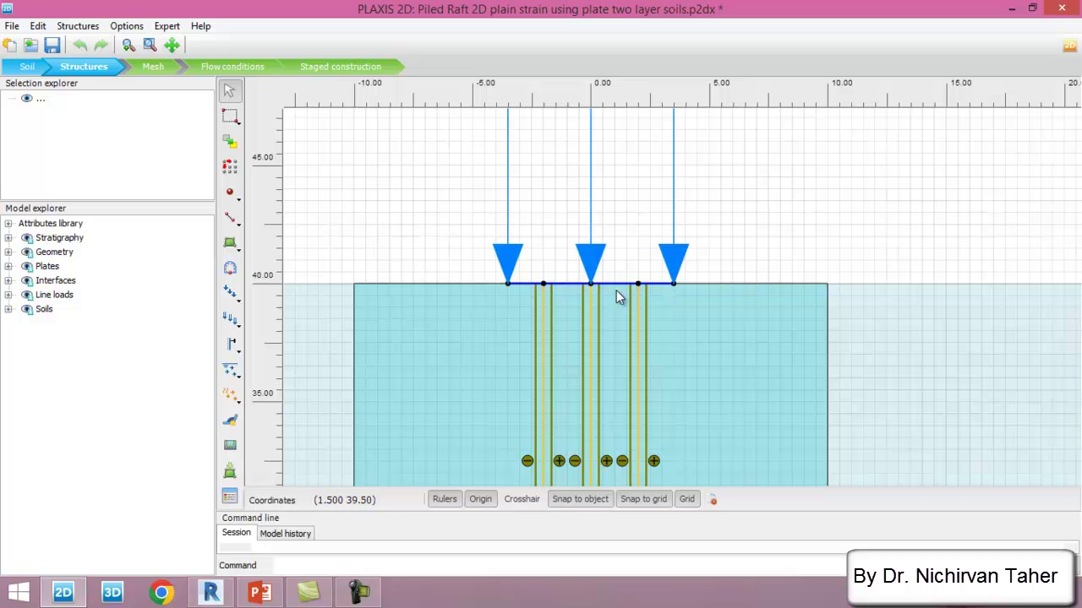
click(524, 287)
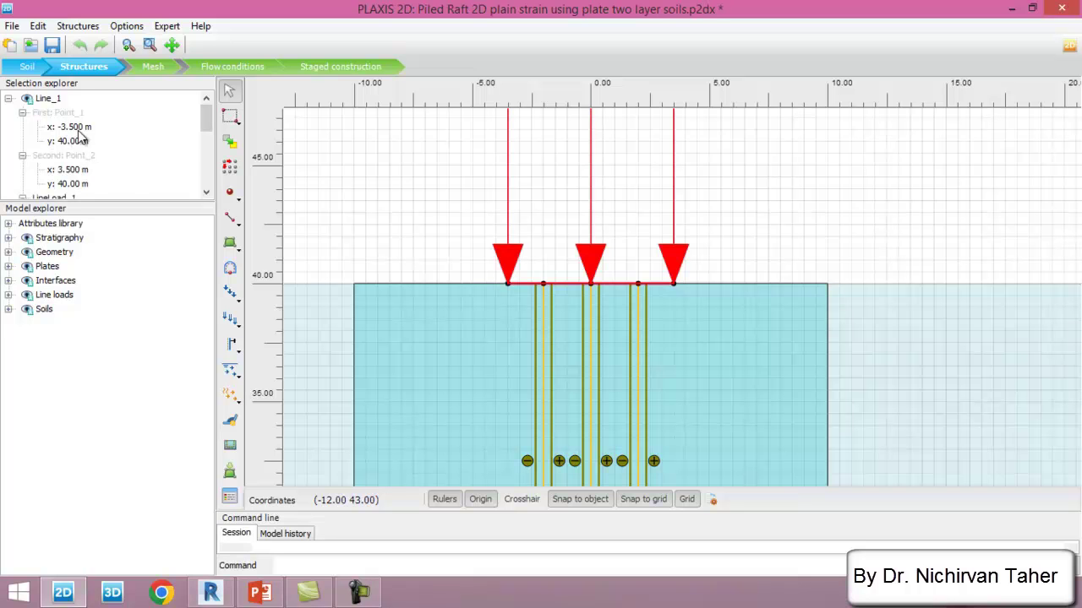
drag(206, 122, 206, 128)
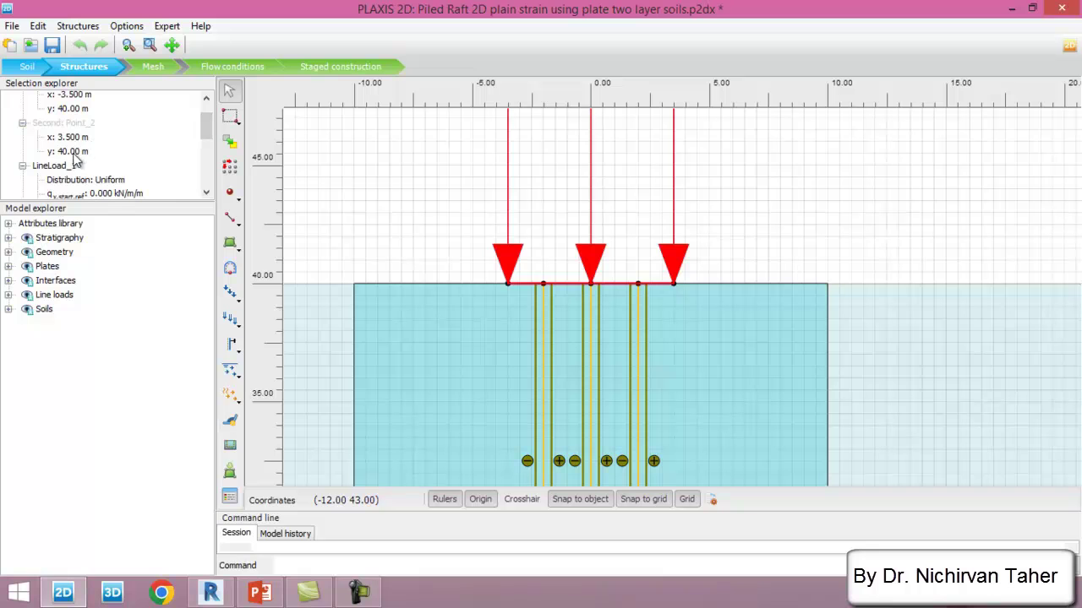
click(434, 177)
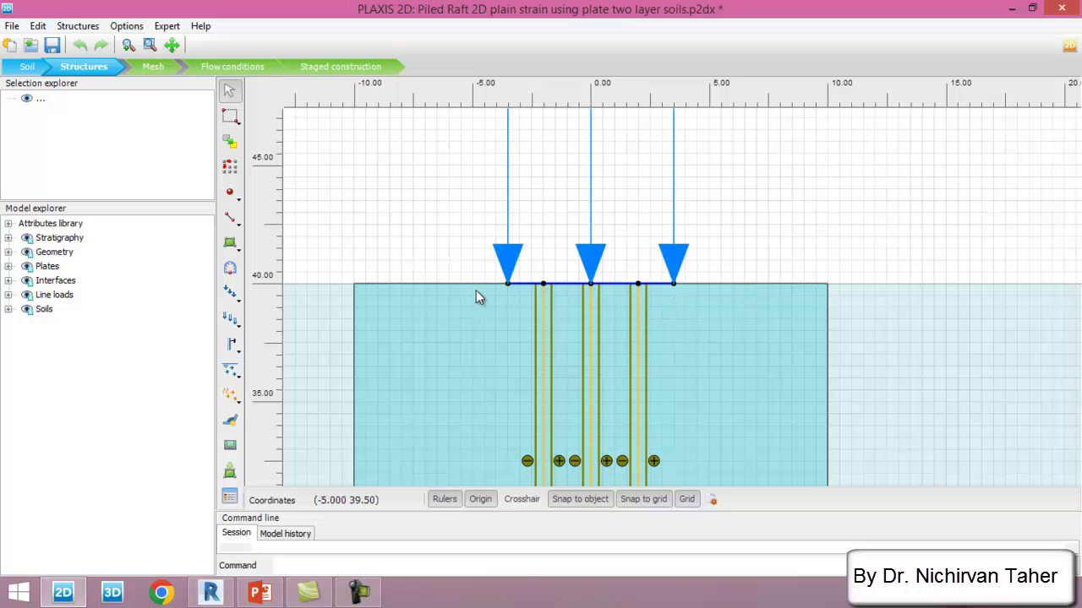
- Switch to PowerPoint to check the piled raft dimensions on the plane strain FEM-model slide, and return to PLAXIS 2D
scroll(463, 218, down, 1)
scroll(463, 218, down, 1)
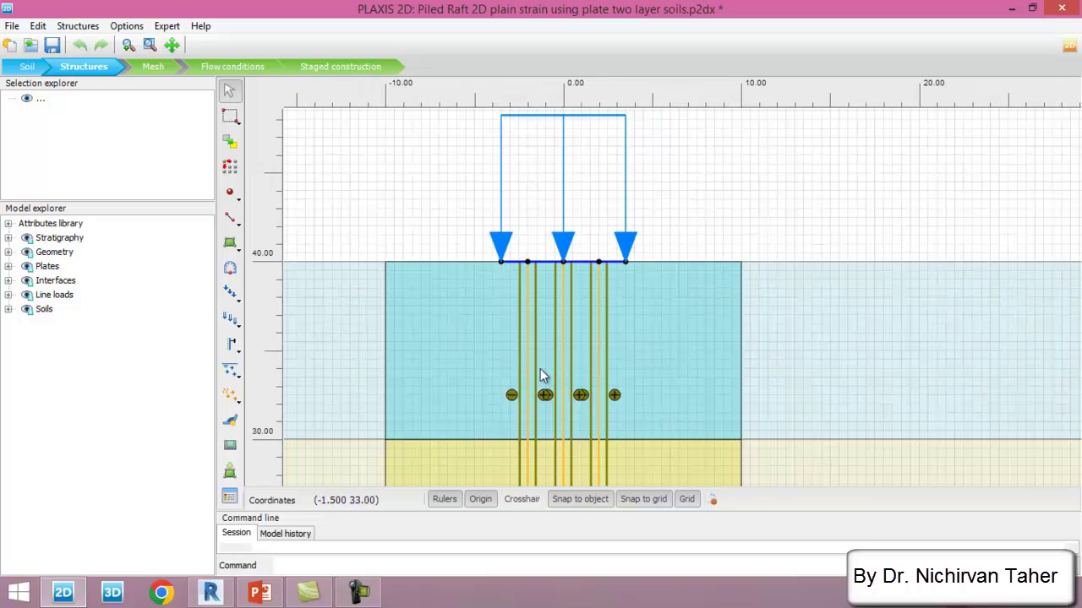
click(260, 593)
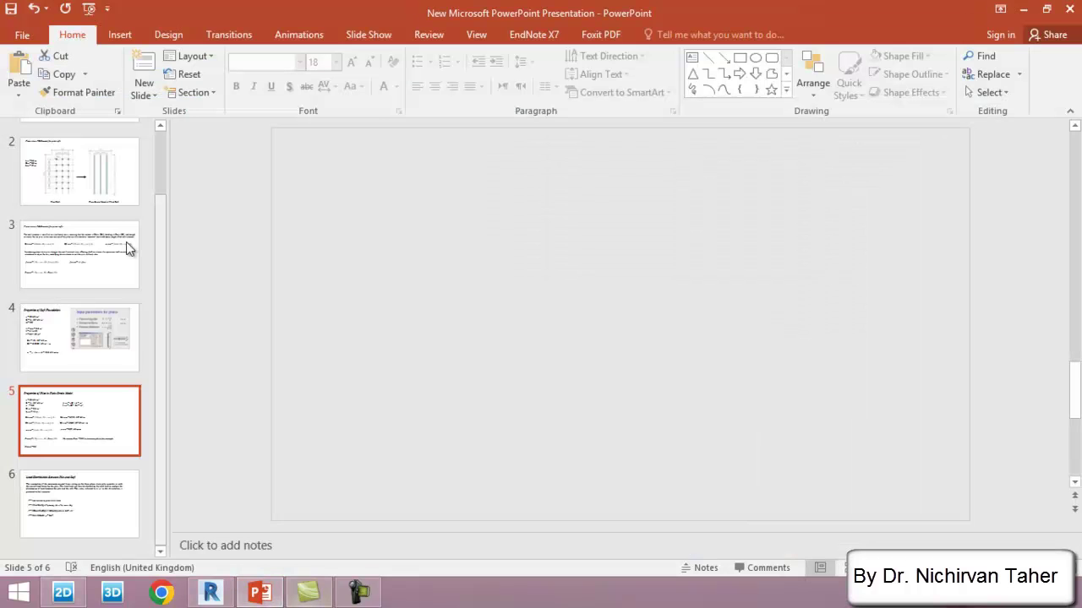
click(101, 193)
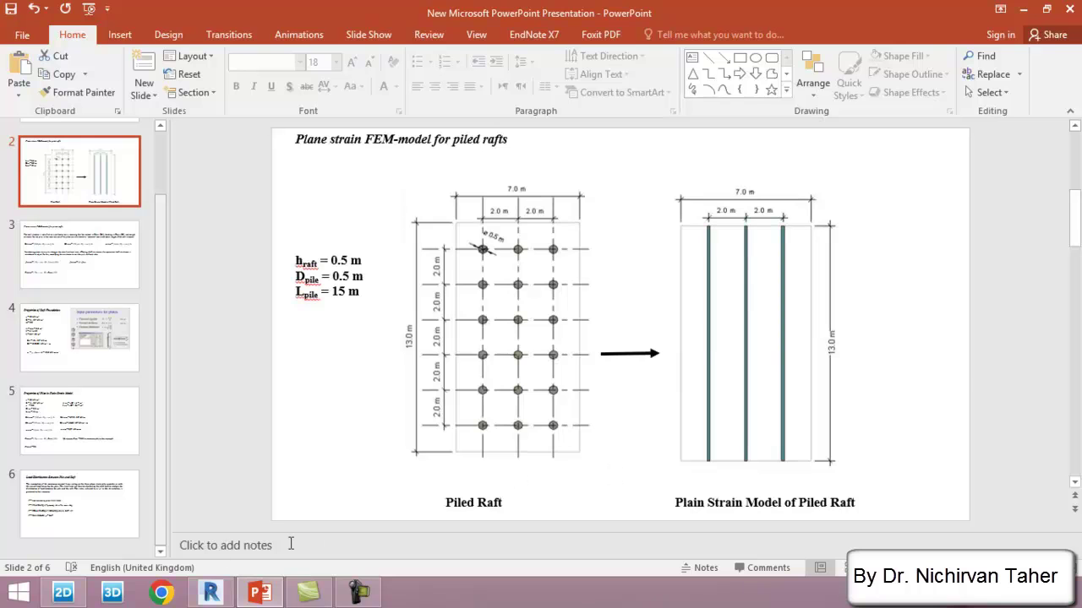
click(63, 593)
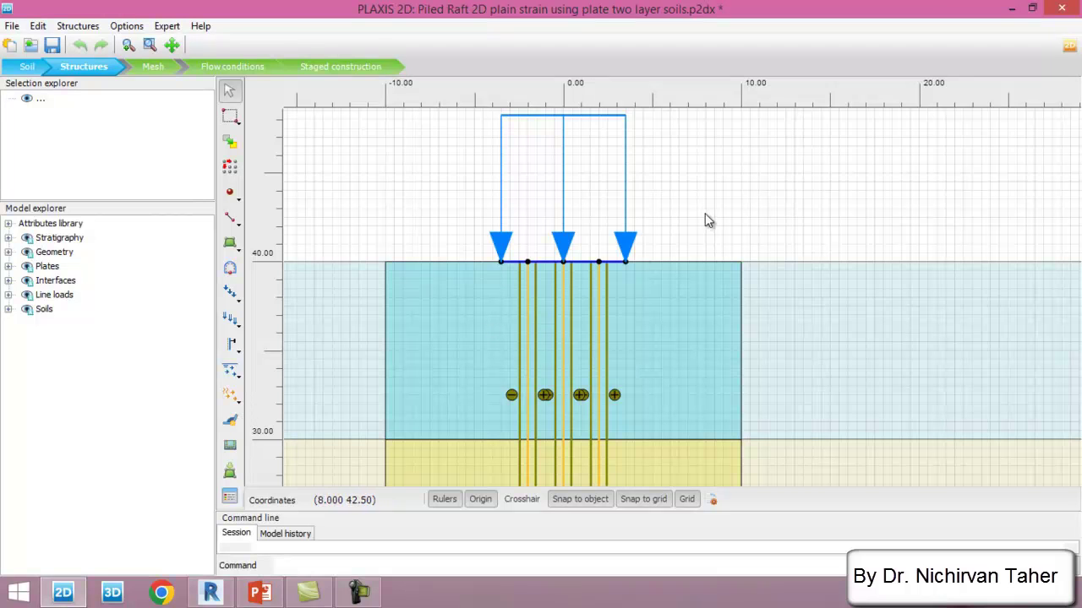
- Review the plate creation option for the piles, and check the top and bottom point coordinates of the leftmost pile
click(229, 219)
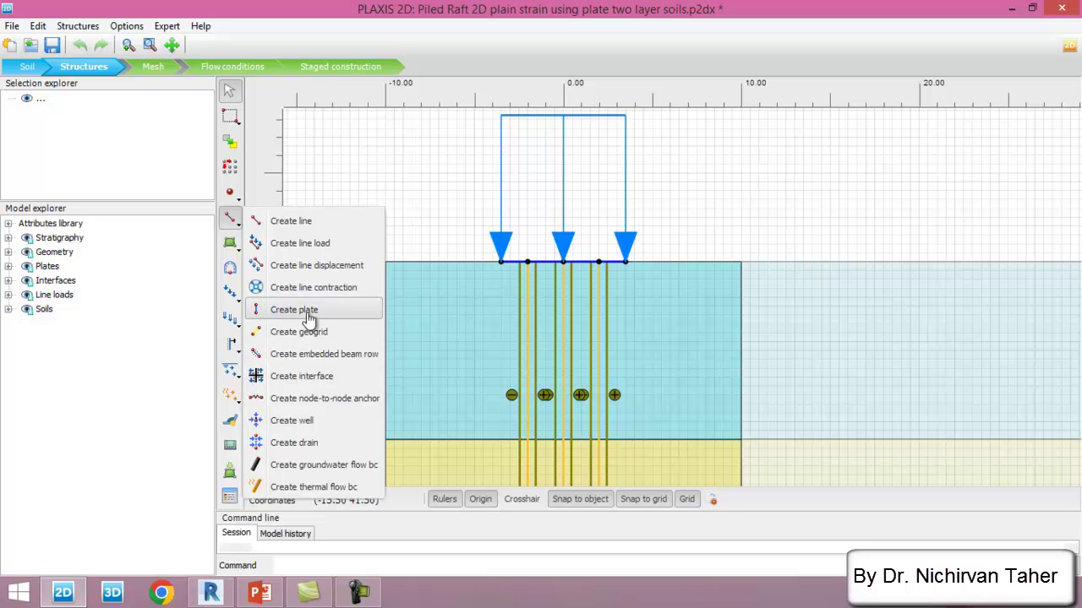
scroll(548, 182, down, 2)
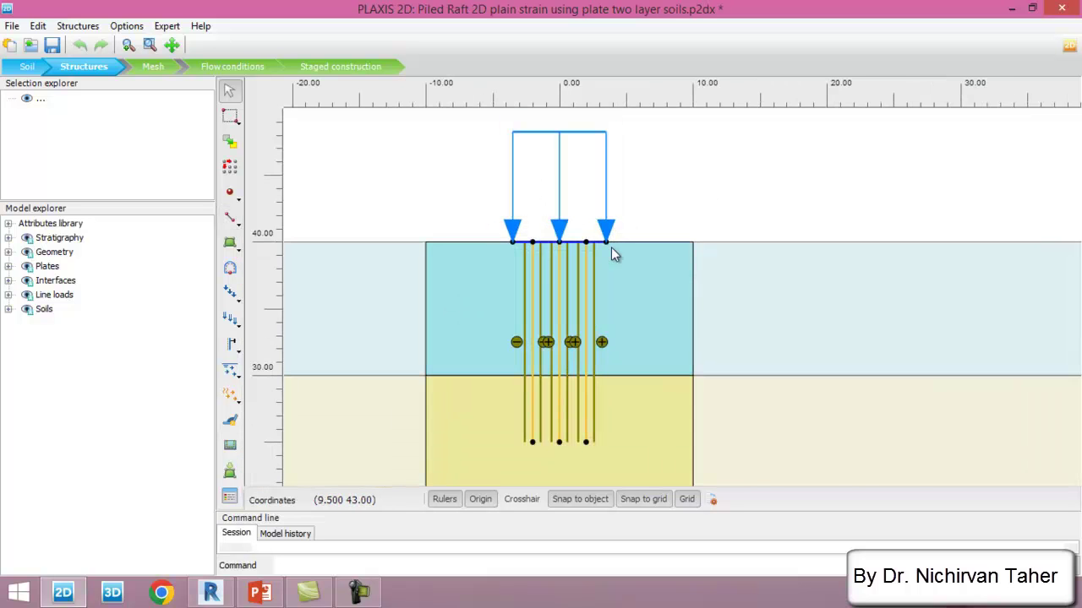
click(534, 267)
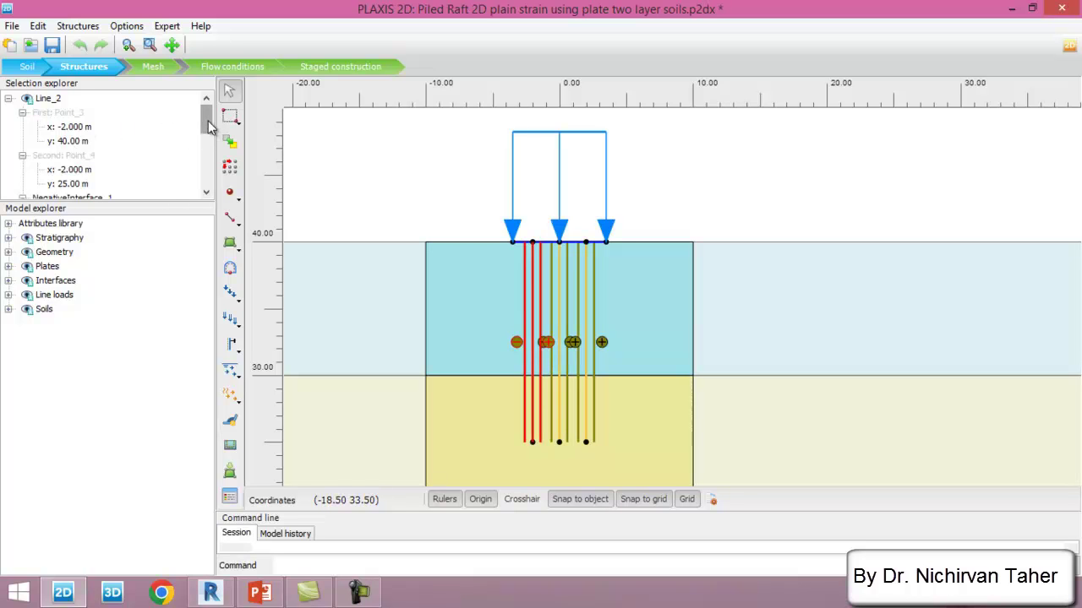
drag(209, 121, 207, 122)
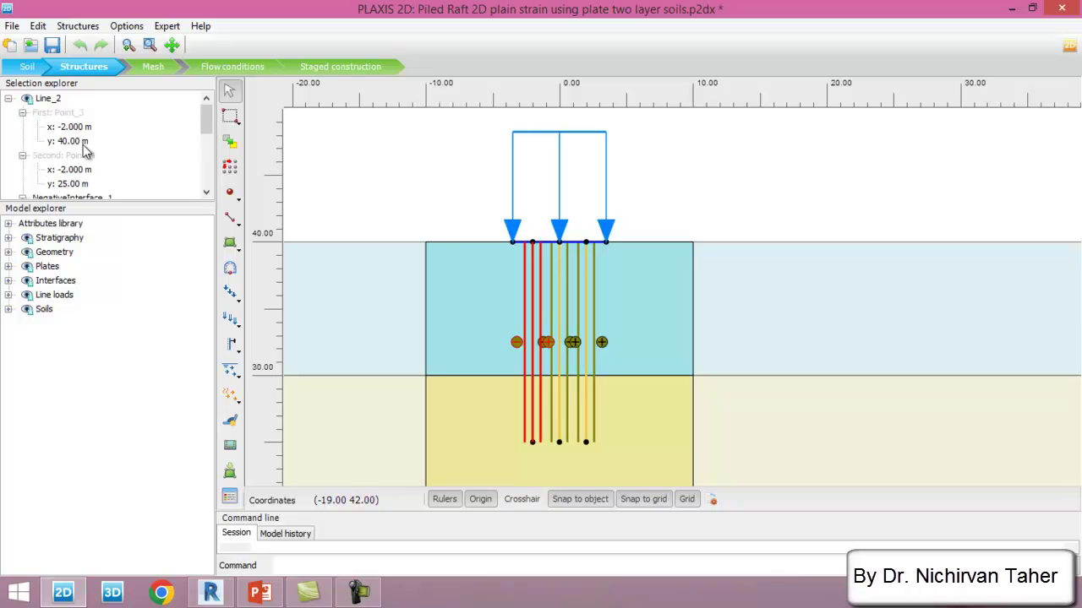
drag(207, 126, 203, 142)
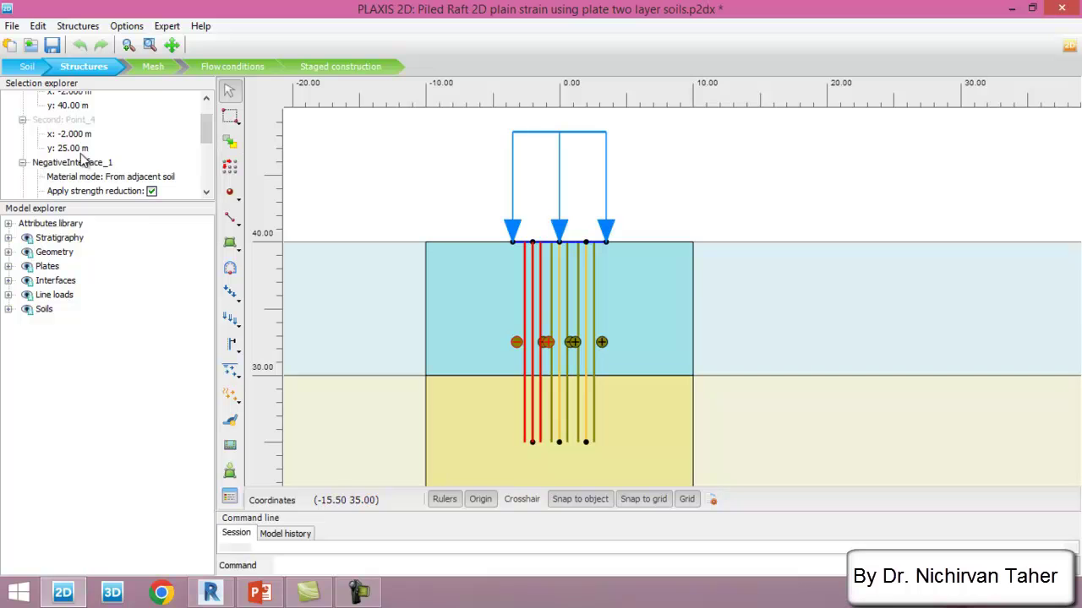
click(392, 159)
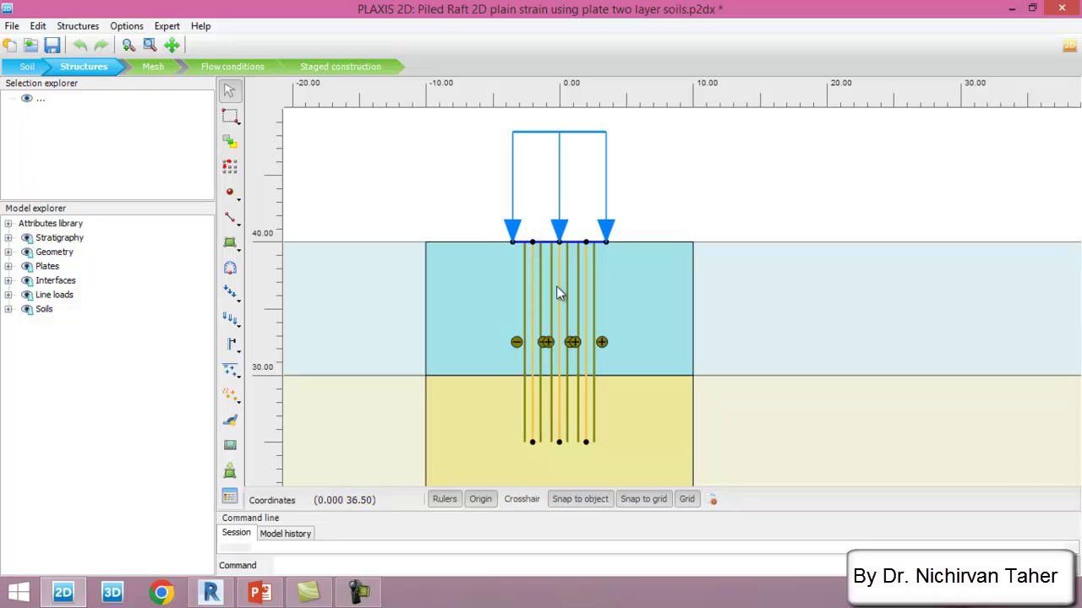
- Open the project's material sets beside the model and list the Plates materials
scroll(556, 286, up, 3)
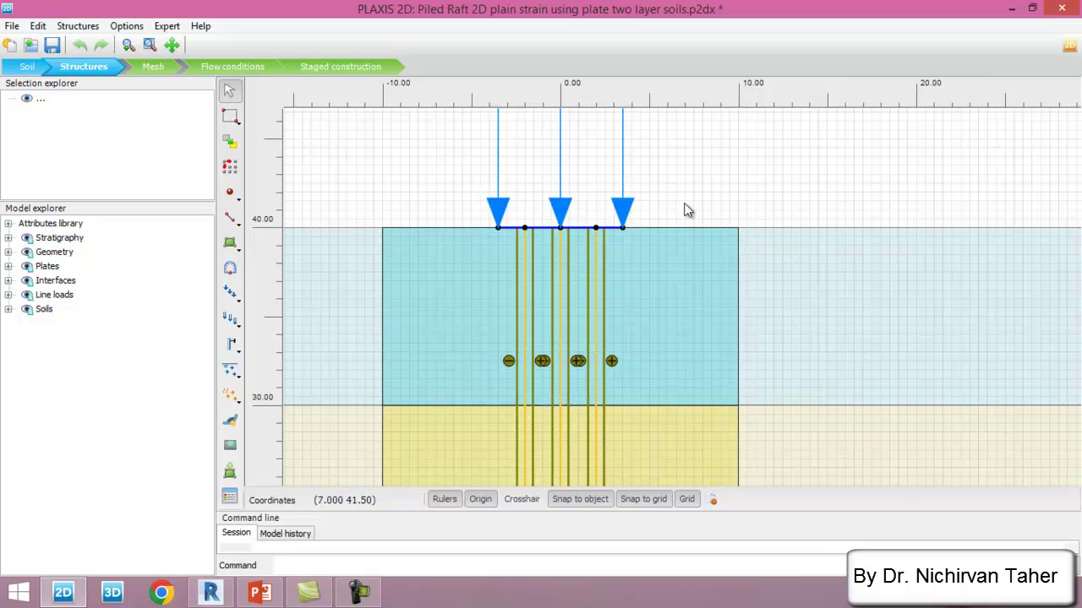
click(236, 501)
drag(608, 112, 726, 125)
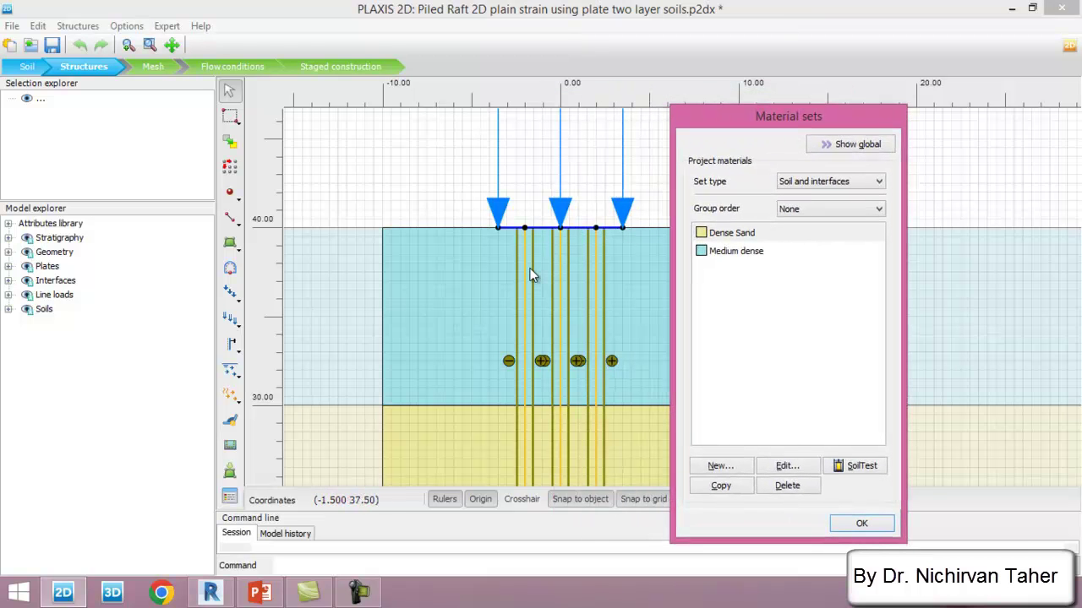
click(811, 181)
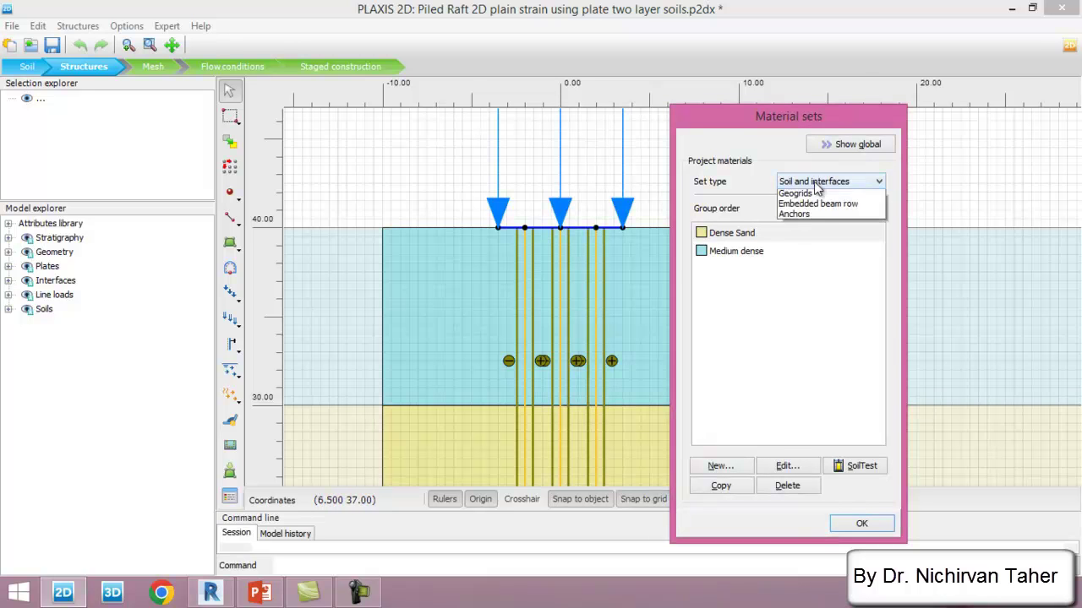
click(809, 207)
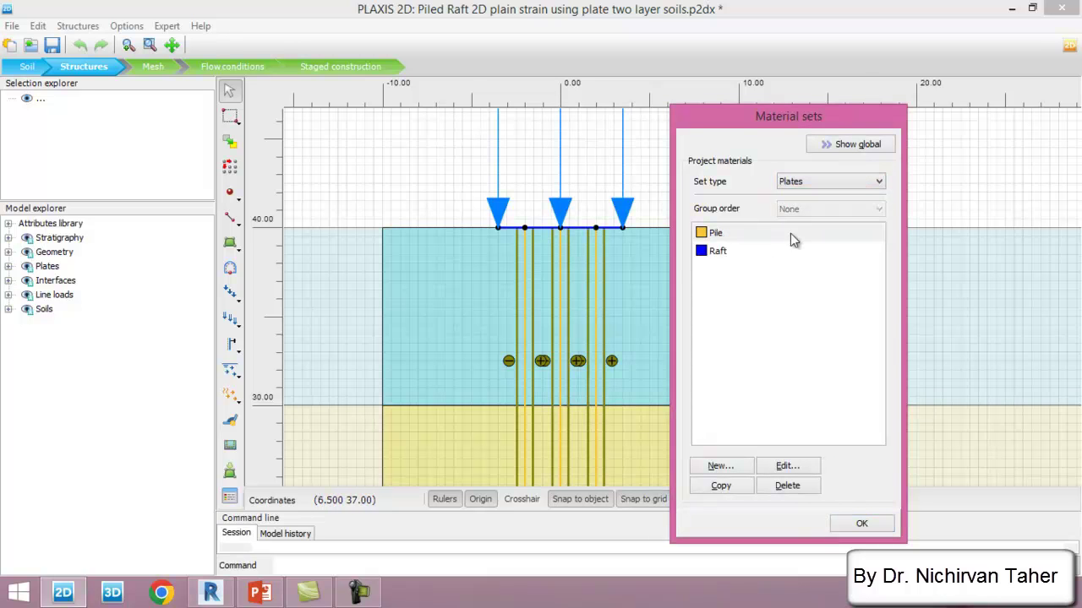
- Open the Raft plate material and compare its properties with the Properties of Raft Foundation slide in PowerPoint, returning to PLAXIS 2D
click(718, 254)
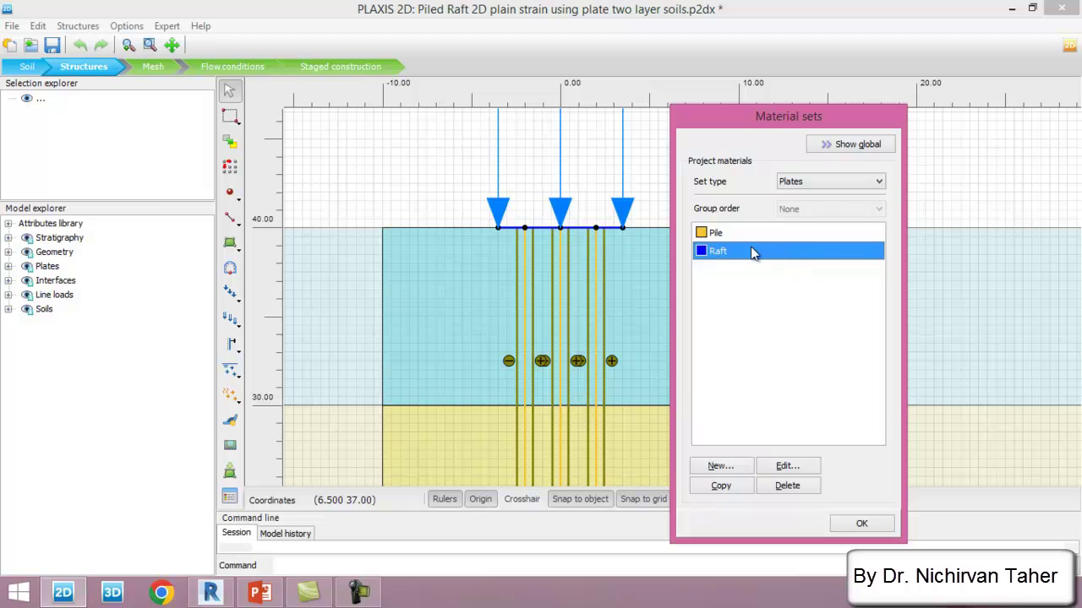
click(786, 466)
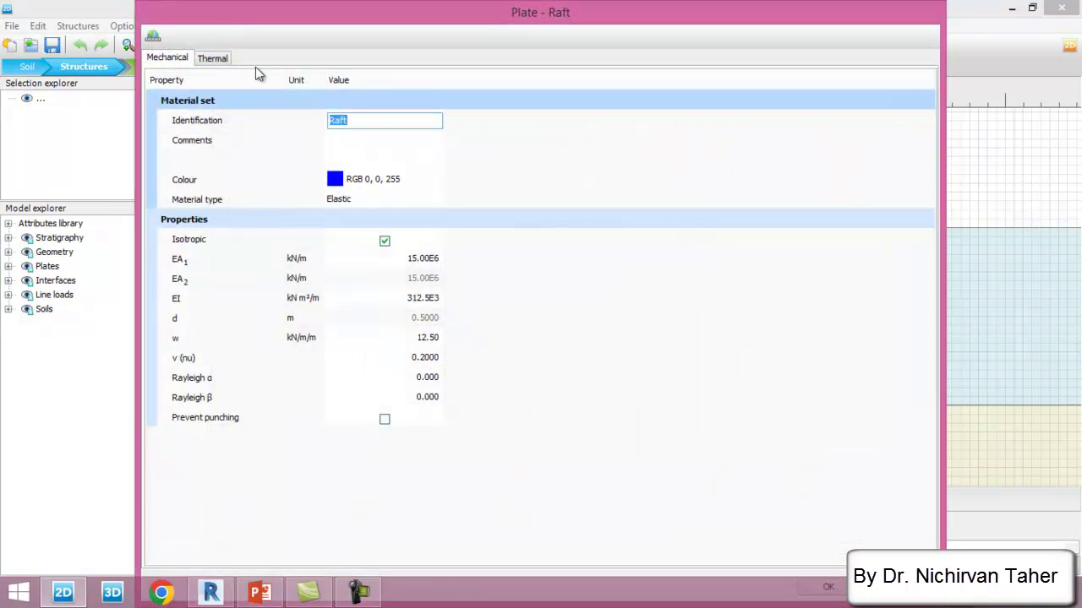
click(260, 592)
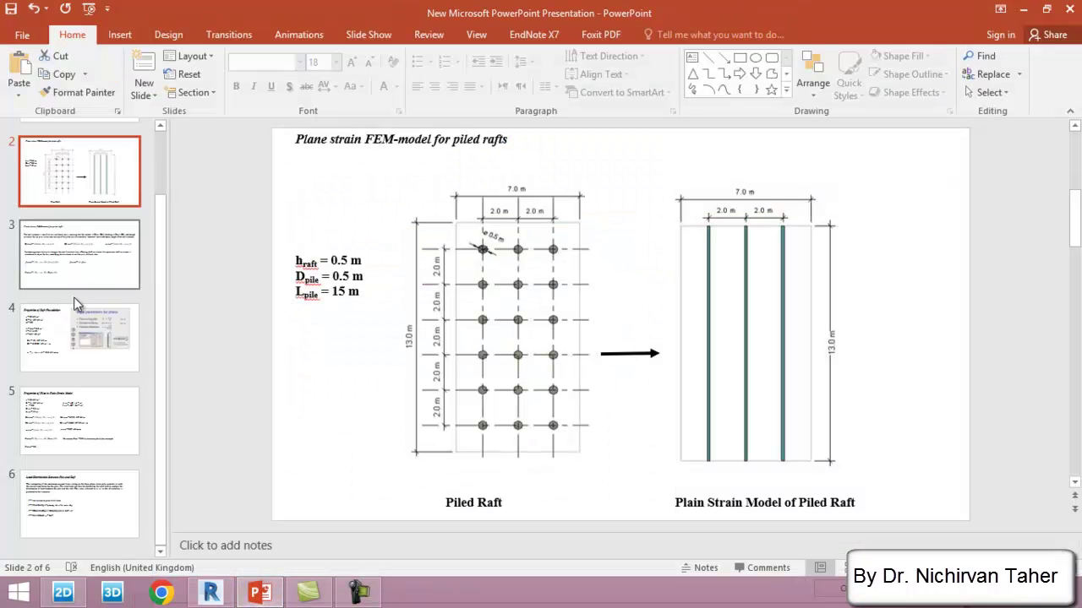
click(80, 365)
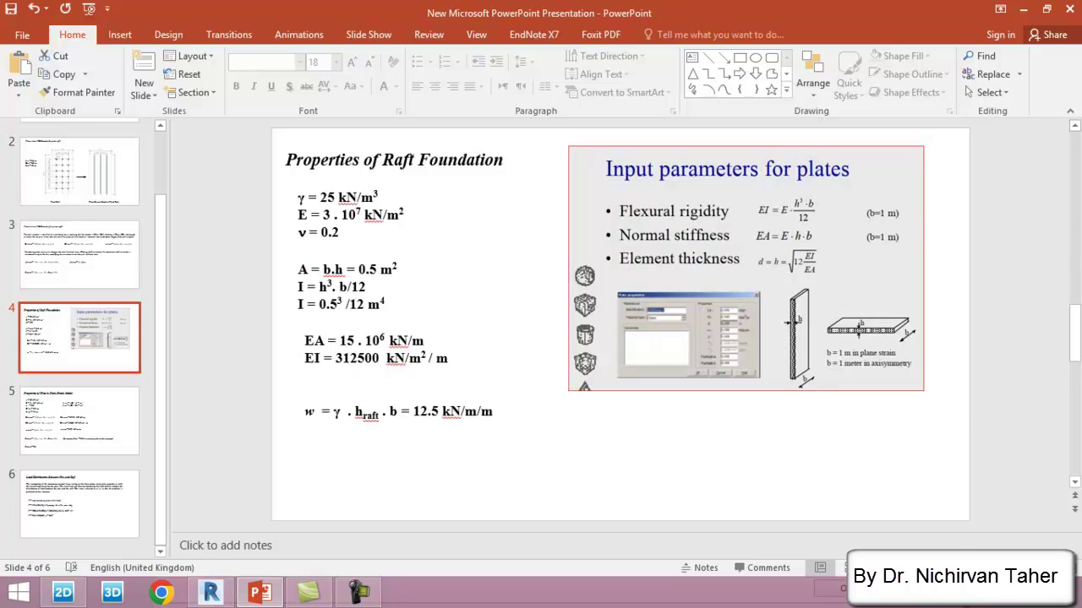
click(64, 593)
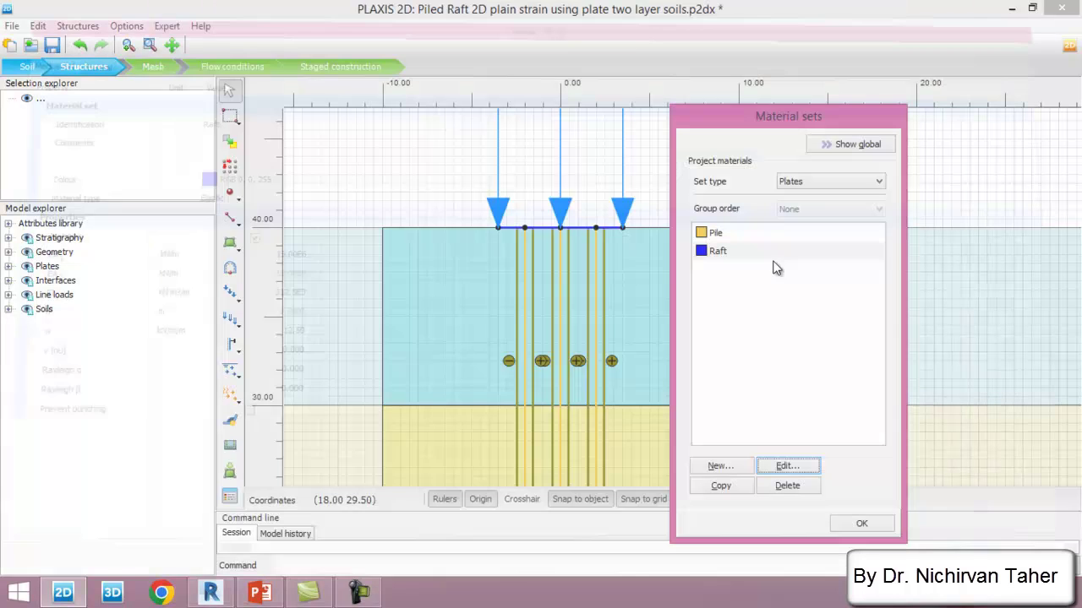
- Open the Pile plate material and compare its properties with the plane strain pile properties slide in PowerPoint, returning to PLAXIS 2D
click(719, 237)
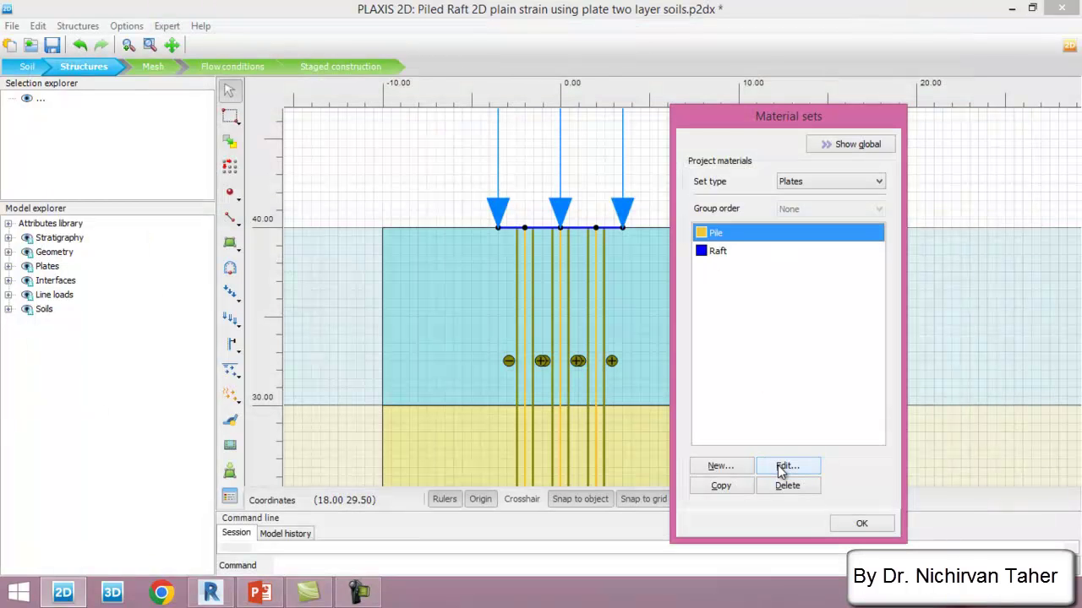
click(782, 470)
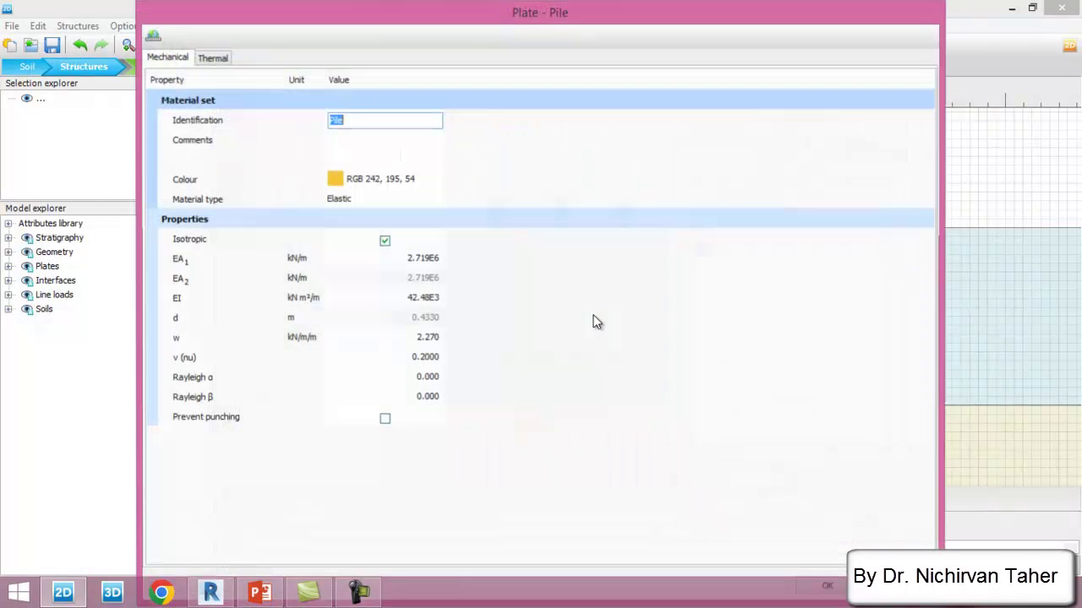
click(260, 592)
click(89, 418)
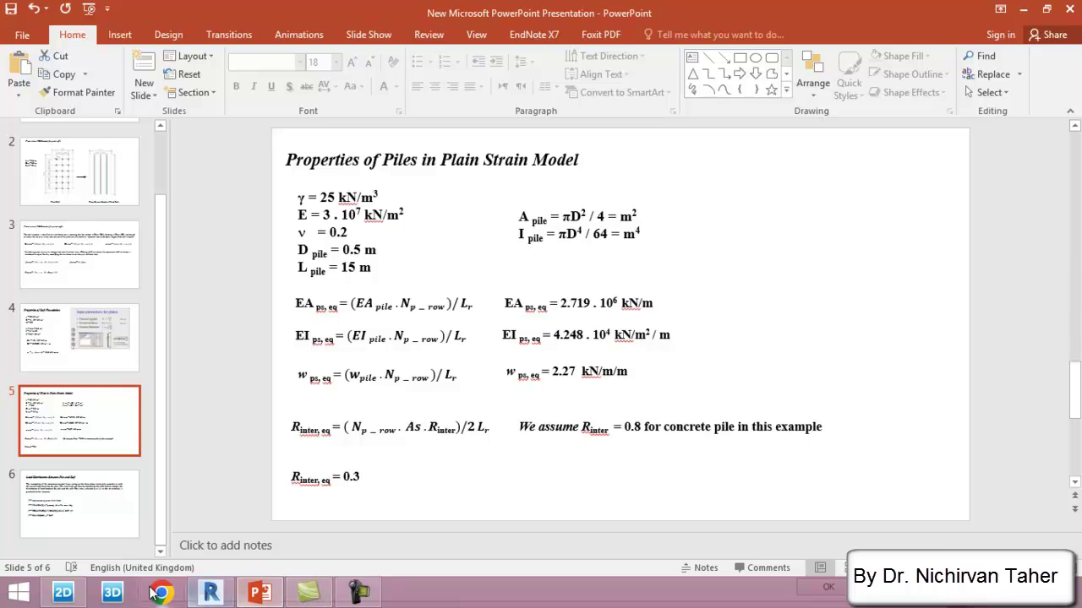
click(64, 596)
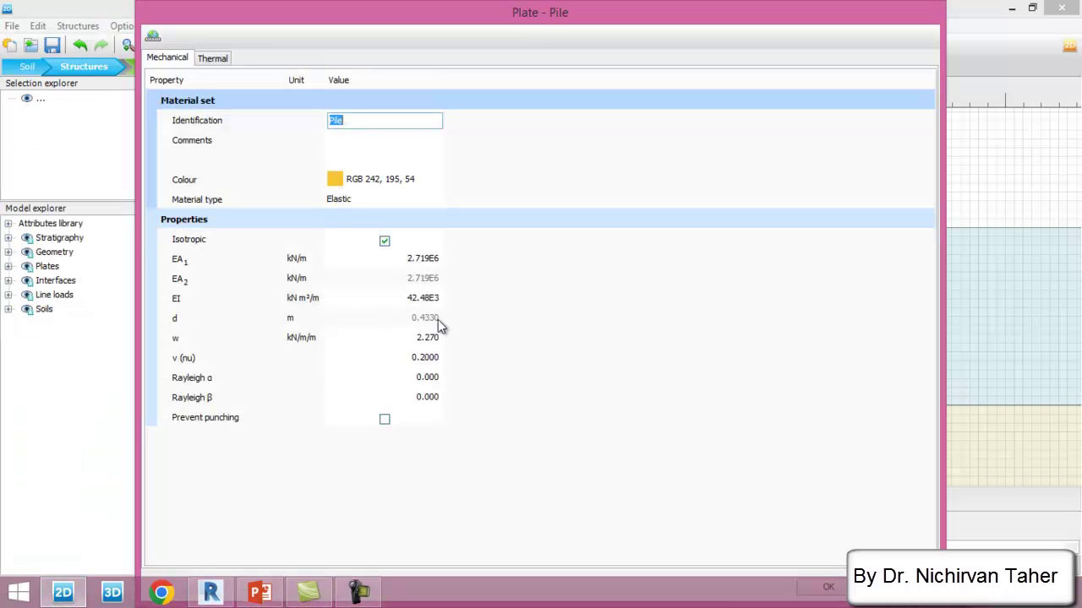
- Close the Pile plate material and the material sets, and examine the piles, their interfaces and the line load on the raft
drag(534, 28, 546, 2)
click(980, 539)
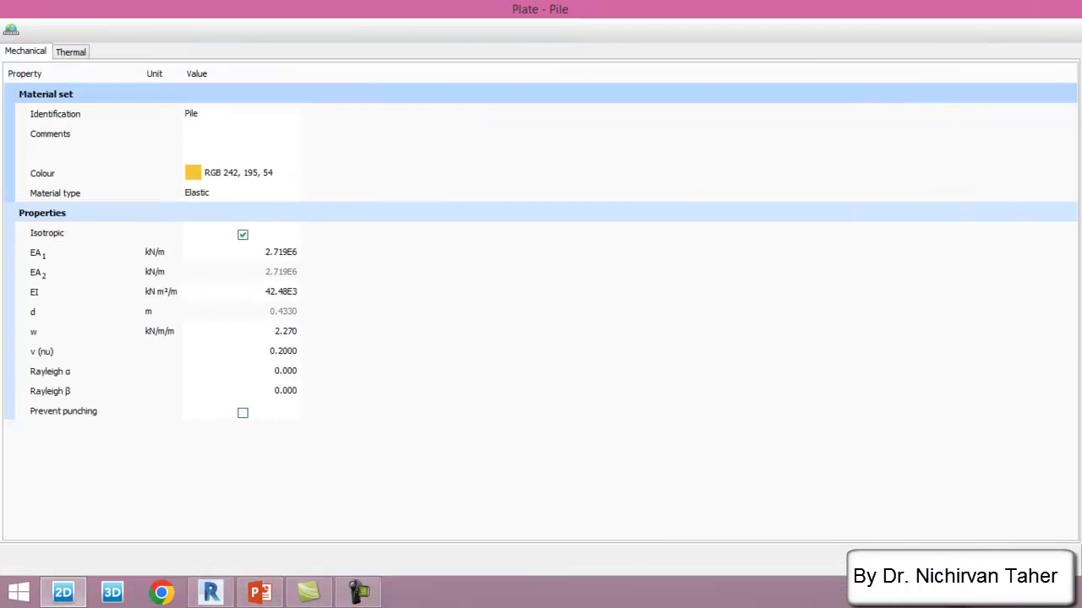
click(861, 525)
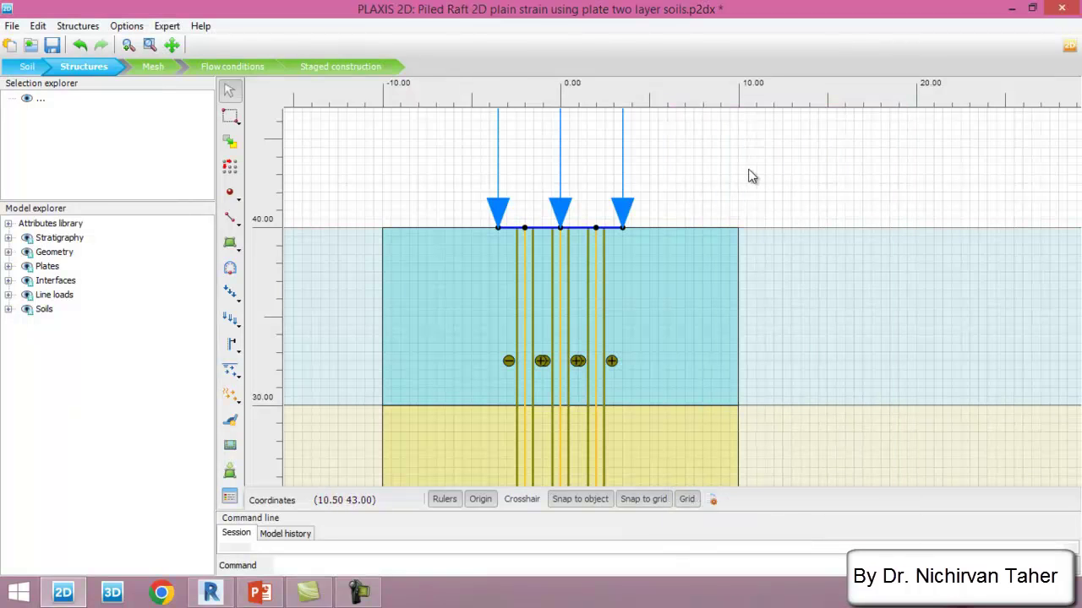
scroll(753, 284, down, 3)
scroll(727, 324, up, 1)
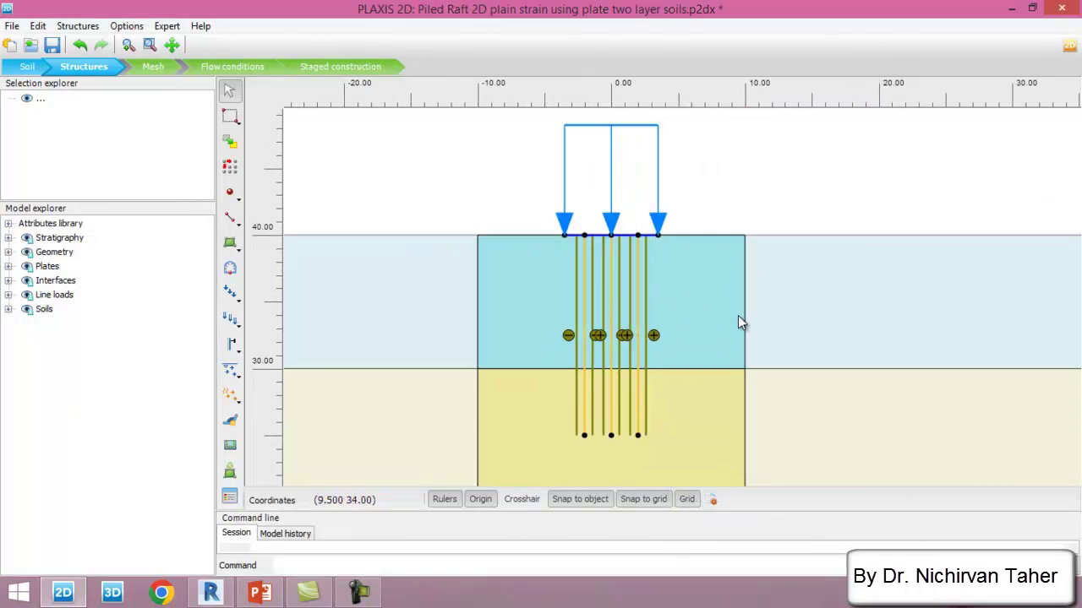
scroll(632, 237, up, 1)
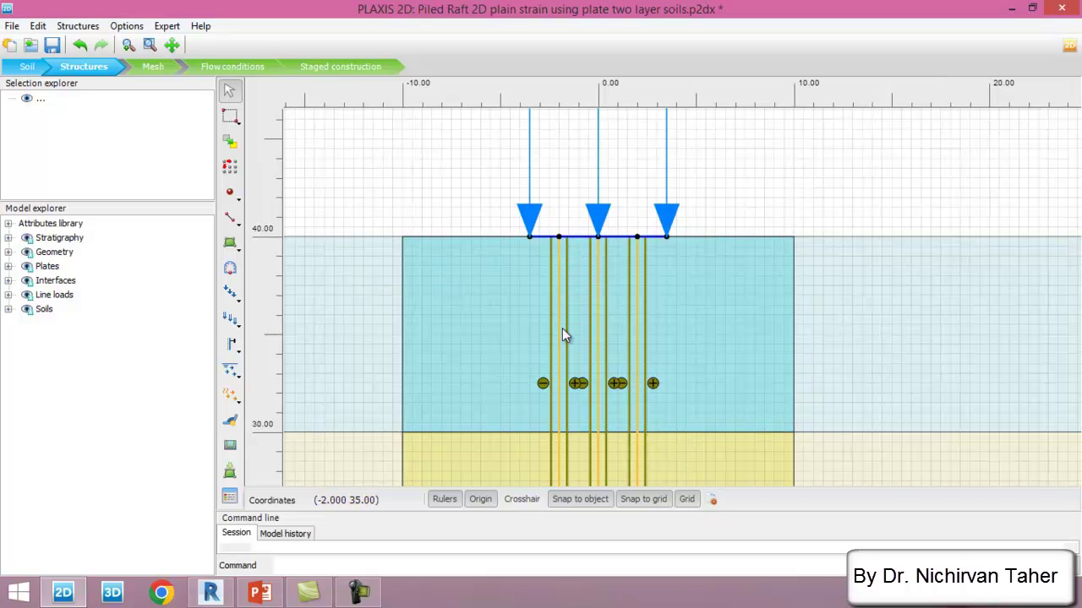
scroll(562, 208, down, 3)
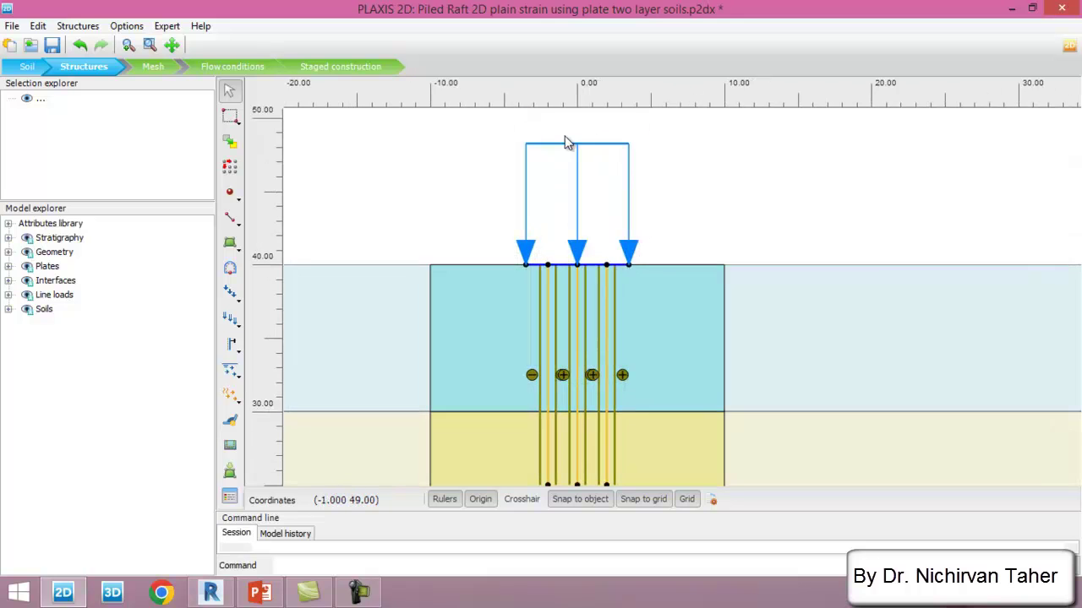
scroll(564, 139, up, 4)
scroll(513, 281, up, 1)
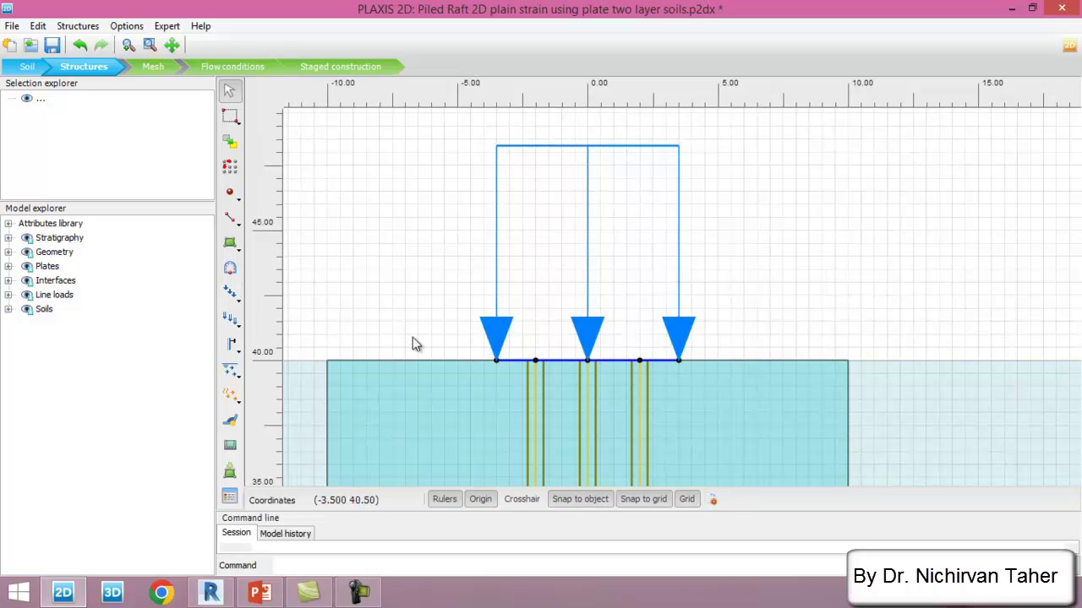
- Review the line load creation option, and check the distribution and load components of the raft's line load
click(232, 298)
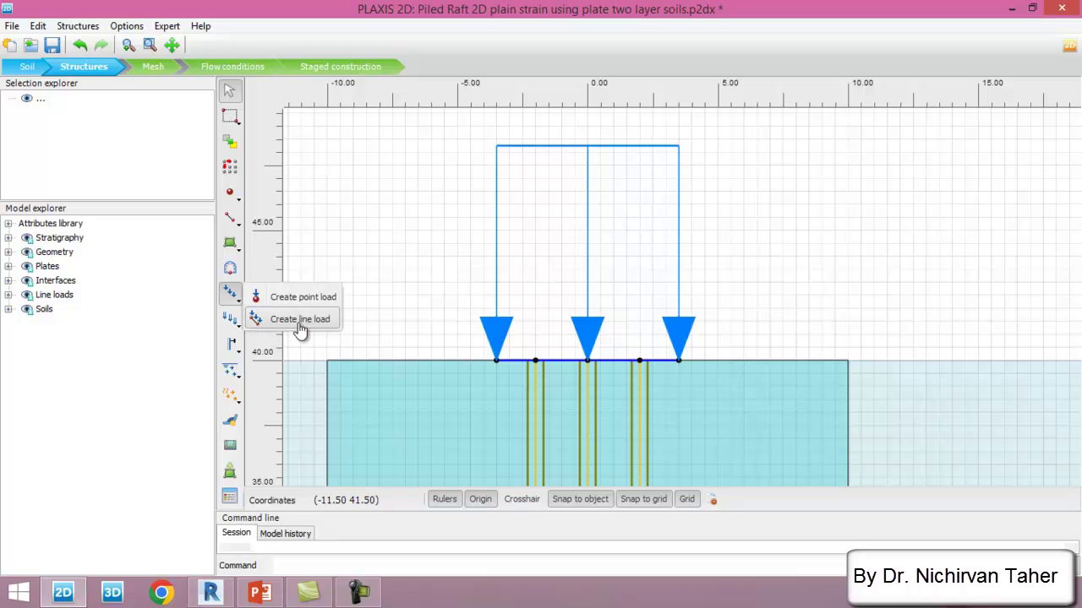
click(369, 210)
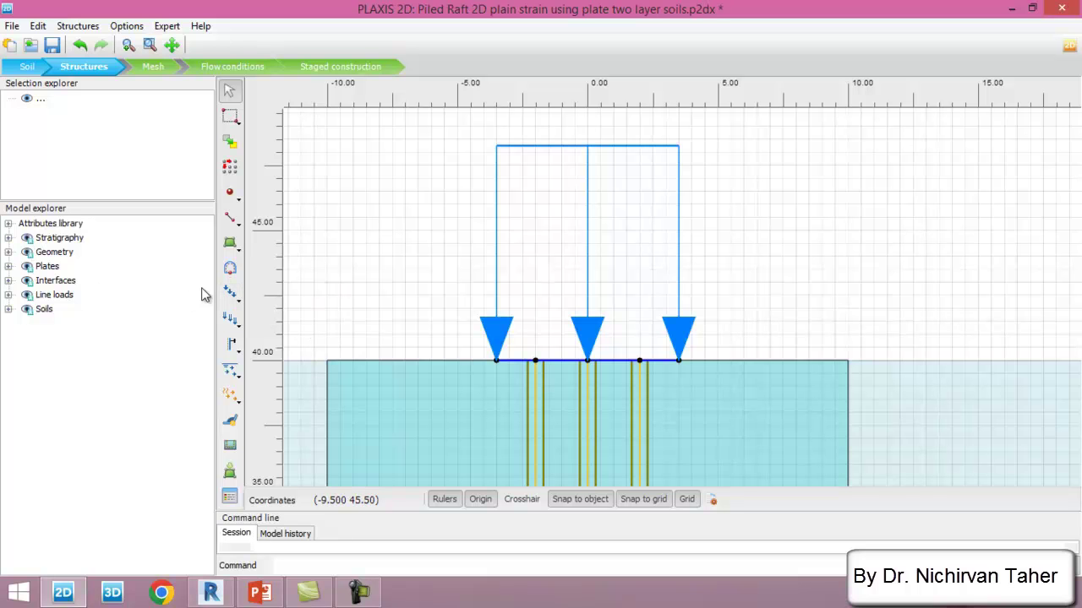
click(8, 295)
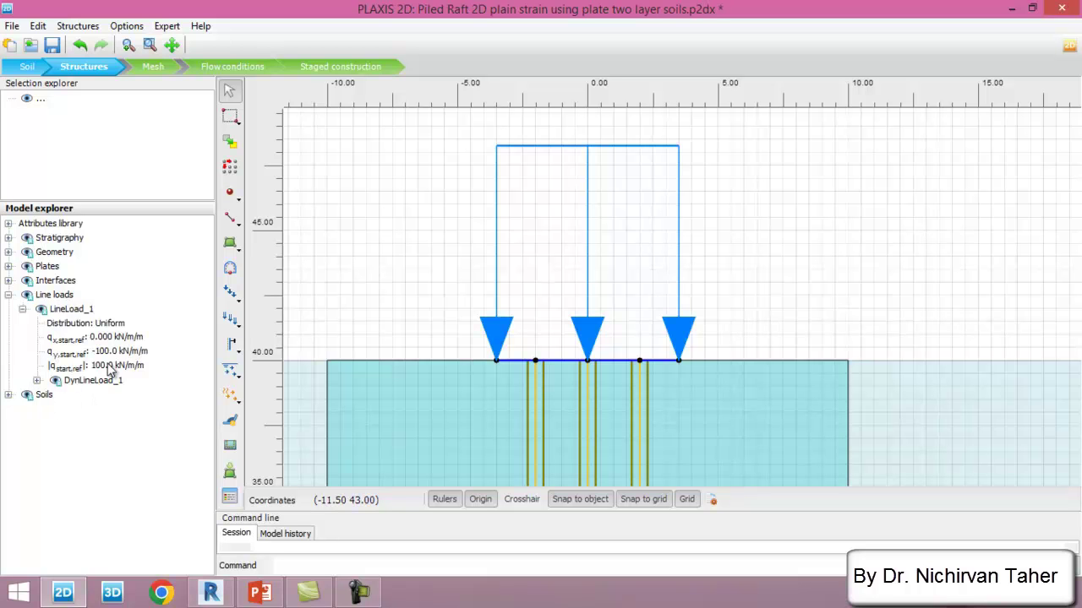
click(7, 295)
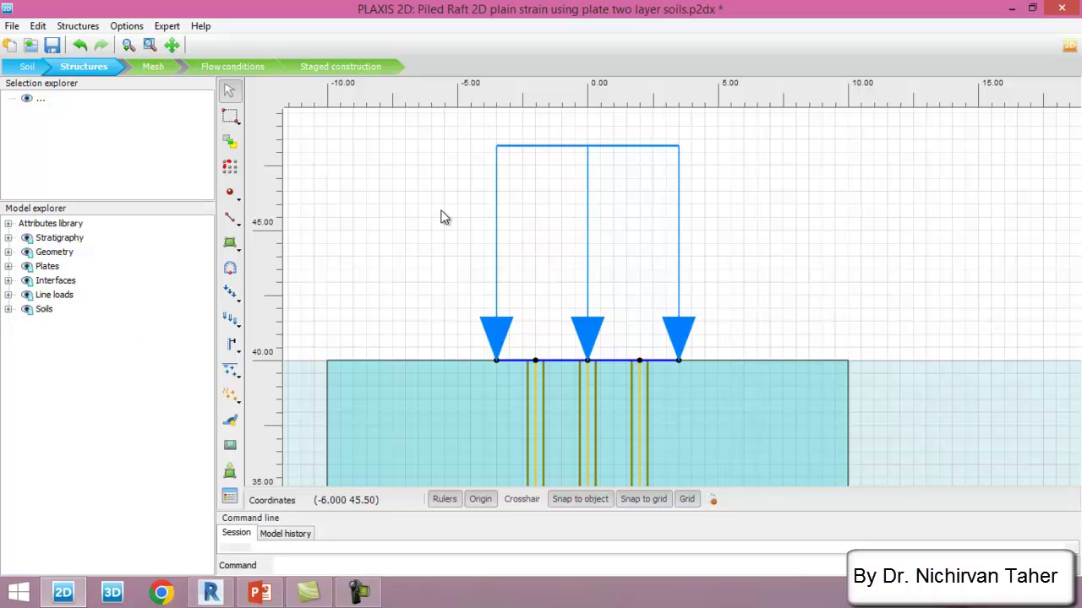
- Inspect the soil polygons surrounding the piles in the upper and lower layers, then clear the selection
scroll(466, 195, down, 1)
scroll(688, 166, down, 4)
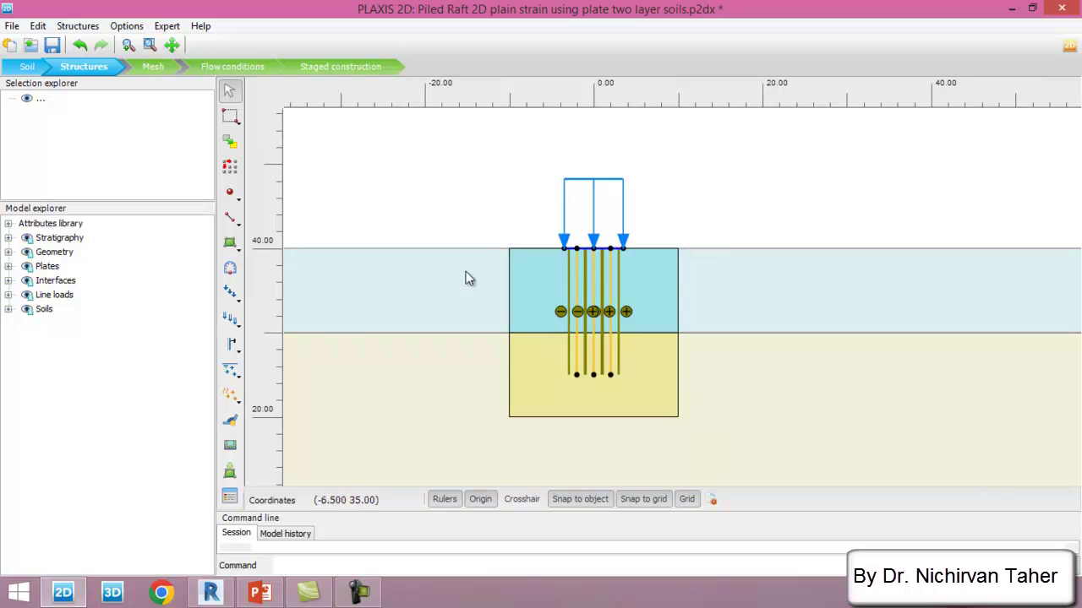
click(547, 289)
click(525, 198)
click(545, 293)
click(534, 386)
click(524, 296)
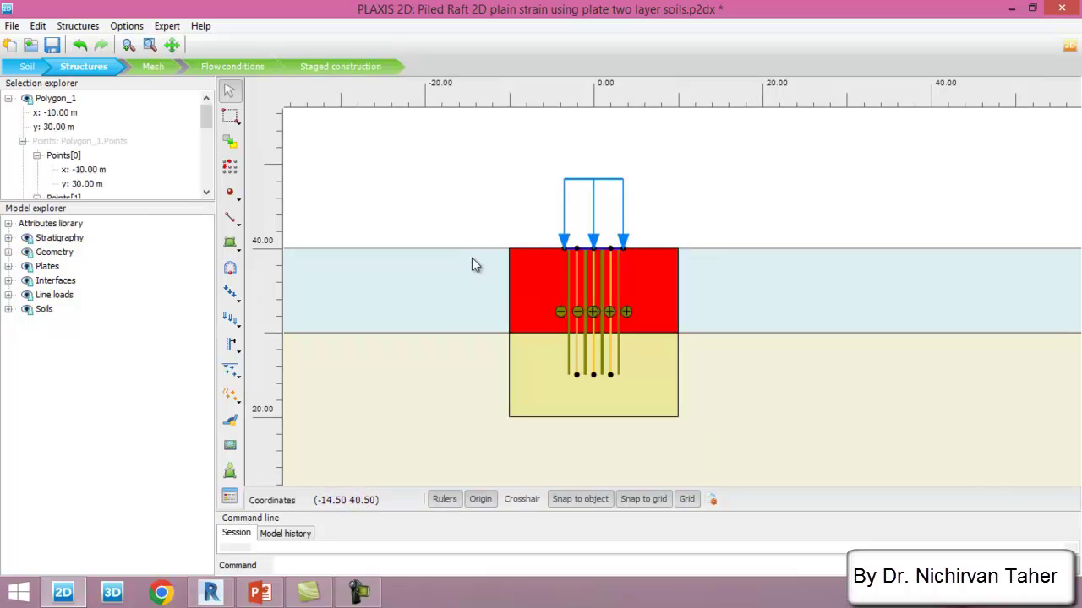
scroll(545, 211, up, 1)
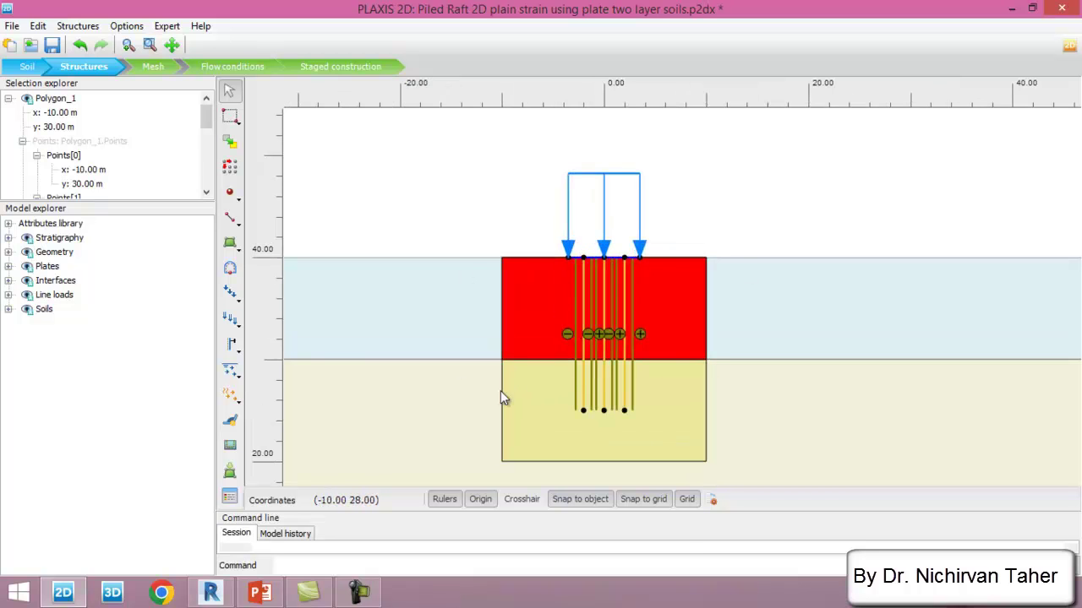
click(743, 197)
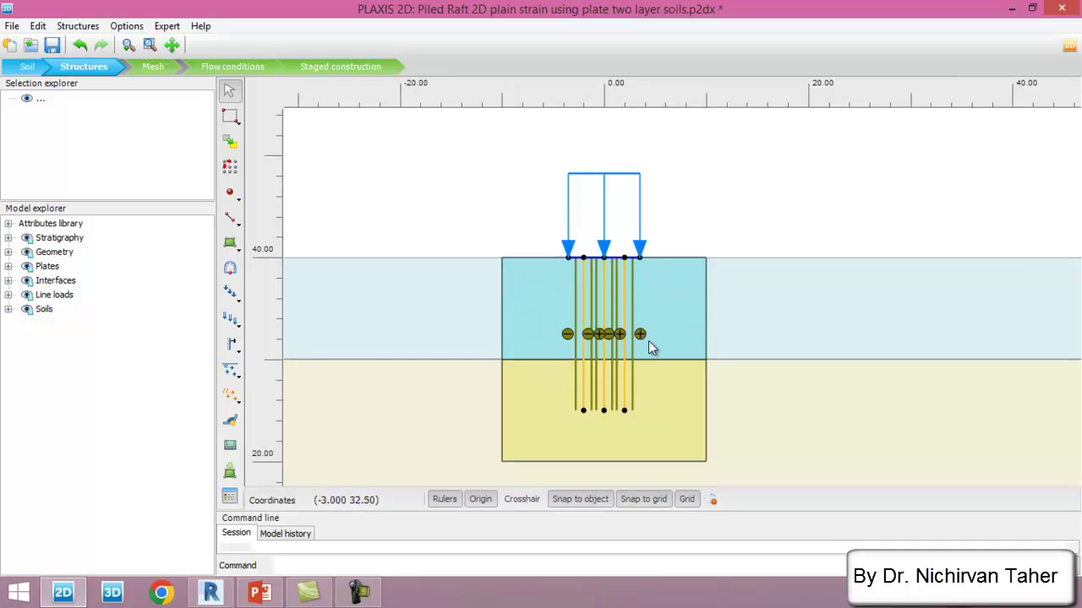
- Switch to Mesh mode and check the element distribution in the mesh options, leaving them without generating a mesh
click(153, 67)
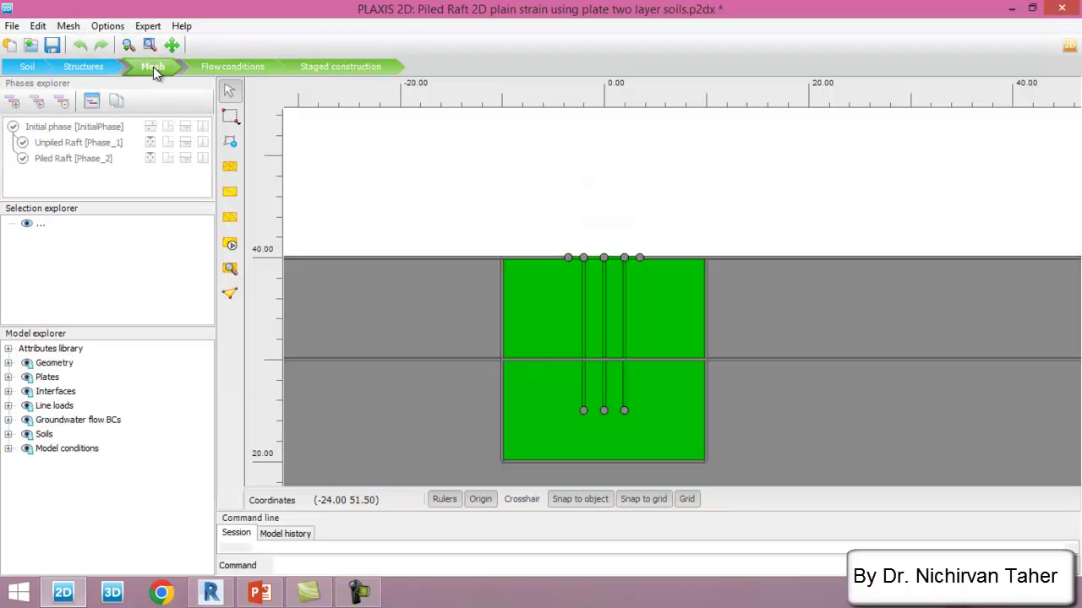
click(230, 245)
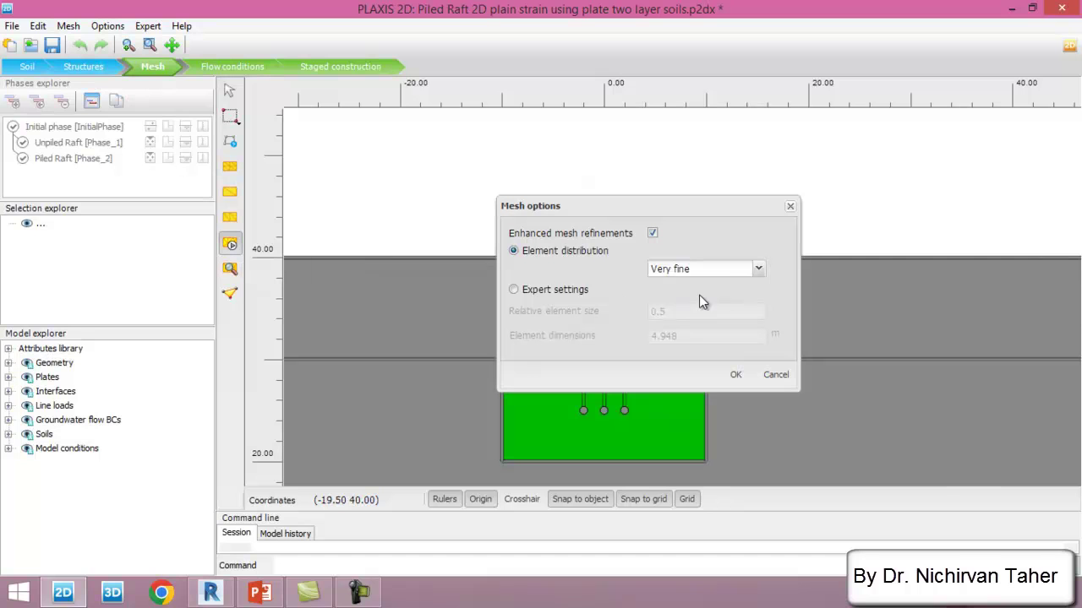
click(776, 377)
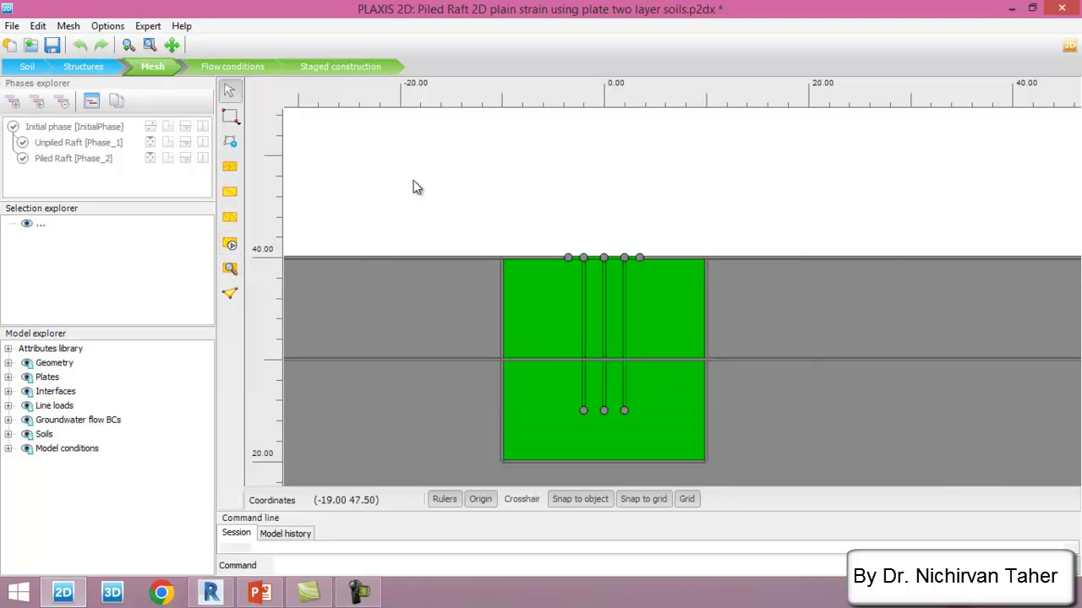
scroll(602, 355, down, 2)
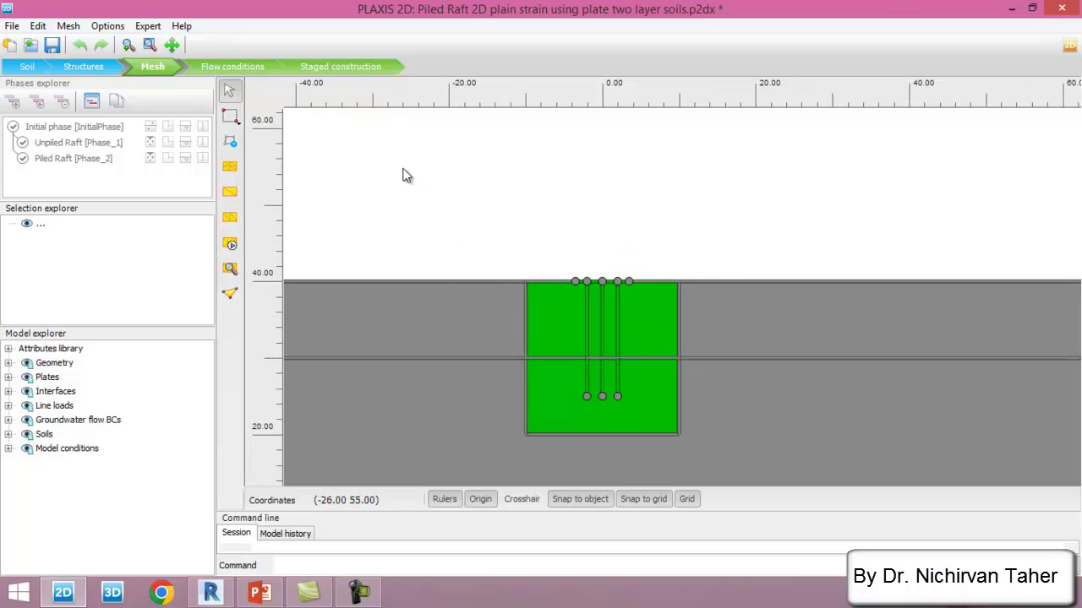
- Switch to Staged construction and examine the whole model and the raft area in the Unpiled Raft phase
click(326, 67)
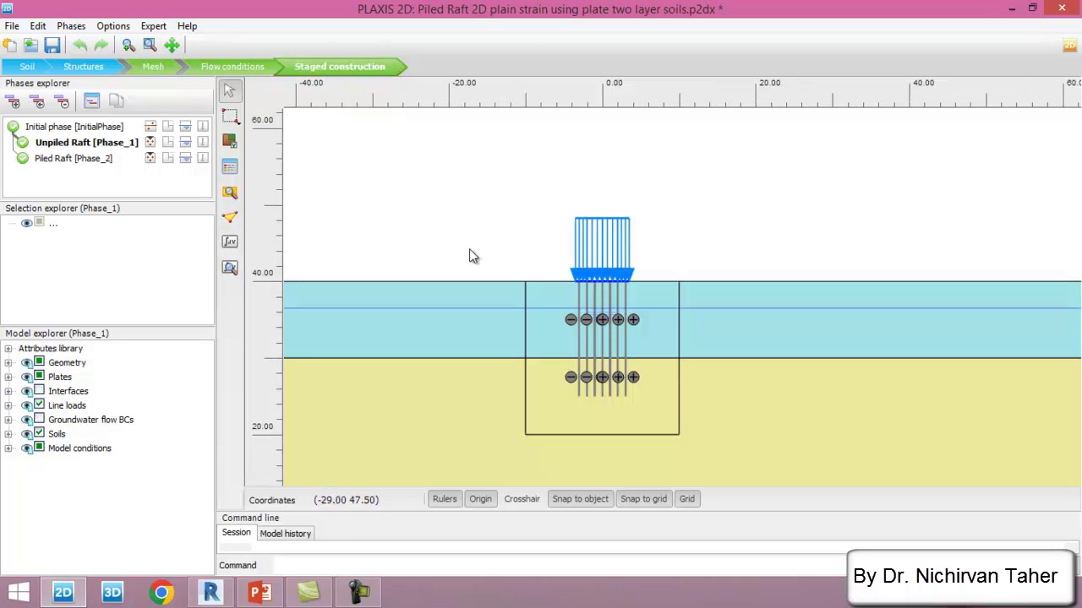
scroll(586, 225, down, 1)
scroll(526, 256, down, 1)
scroll(570, 259, down, 1)
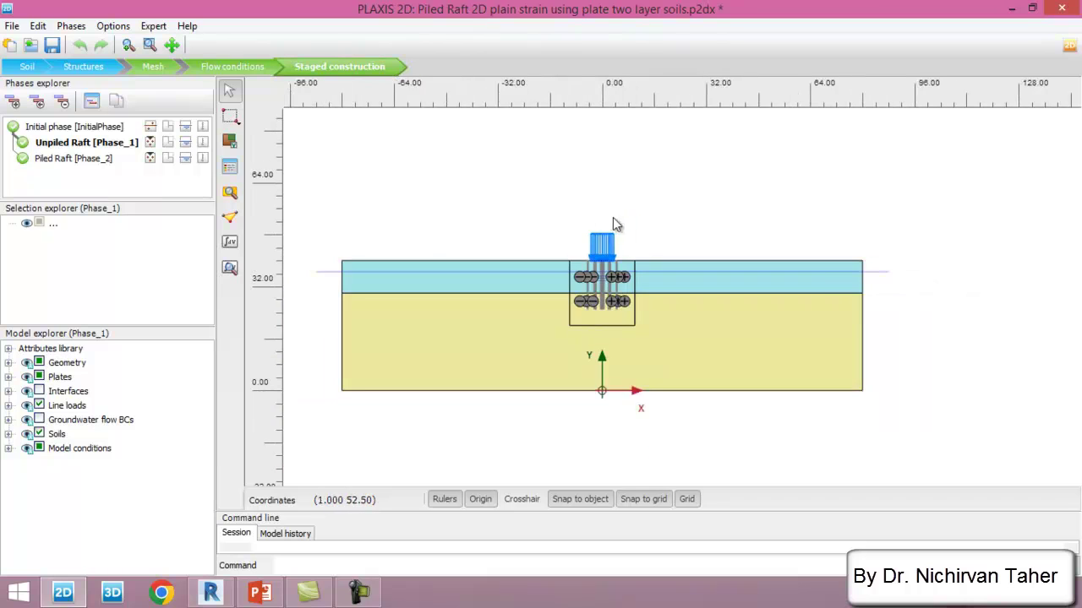
scroll(629, 253, up, 1)
scroll(637, 261, up, 2)
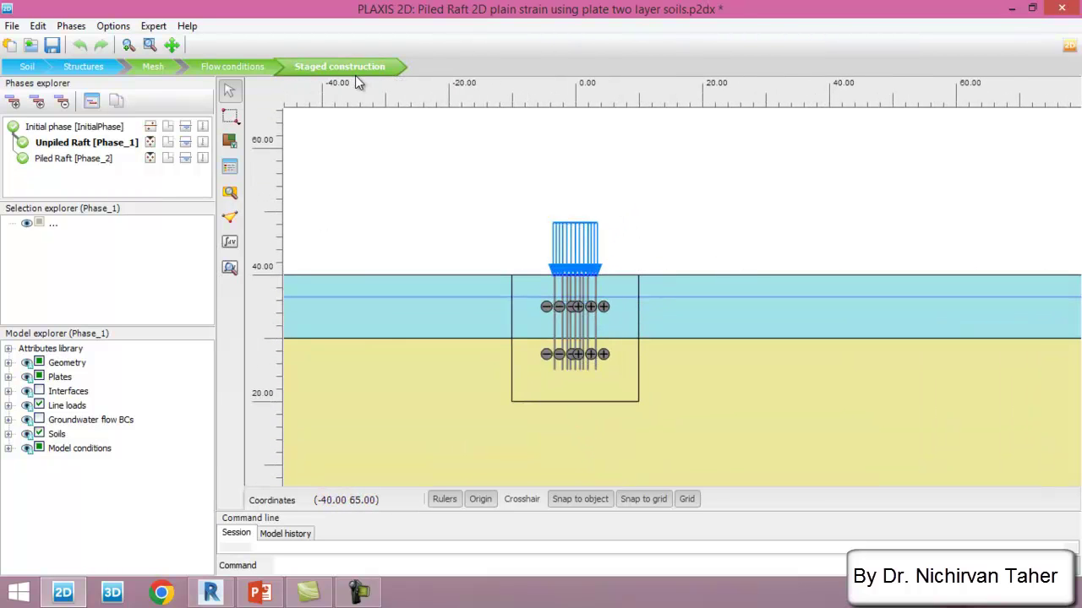
- Open the phase settings and compare the calculation parameters of the Initial, Unpiled Raft and Piled Raft phases
click(91, 101)
click(77, 85)
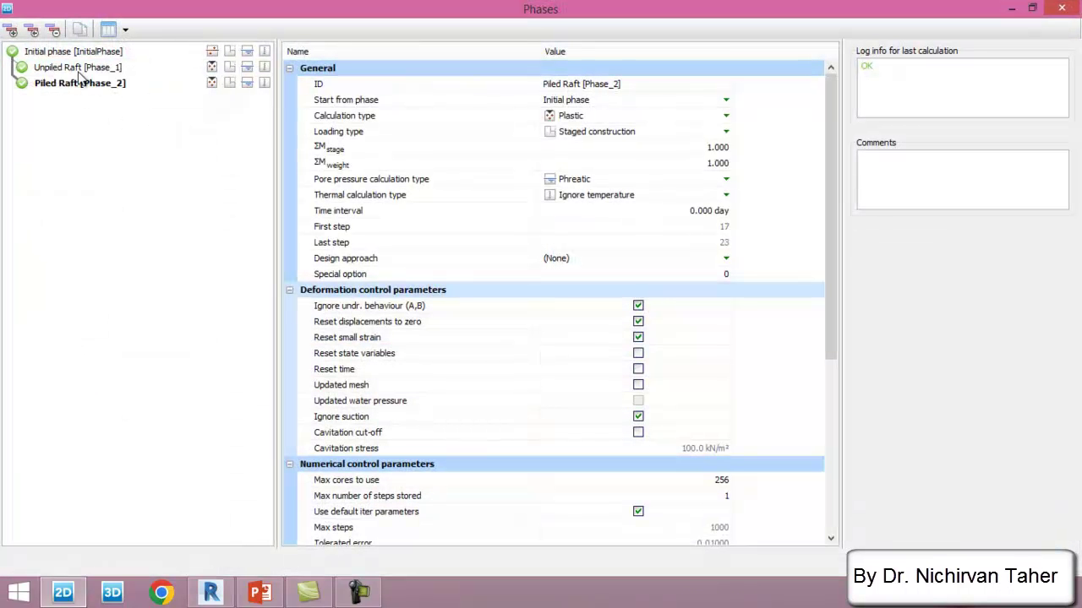
click(77, 71)
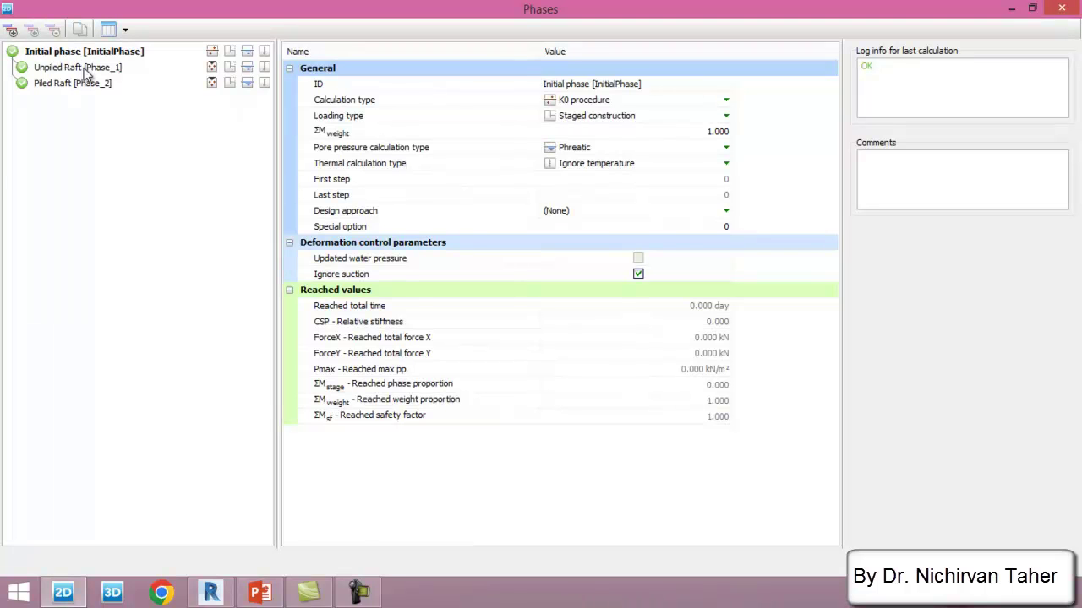
click(79, 67)
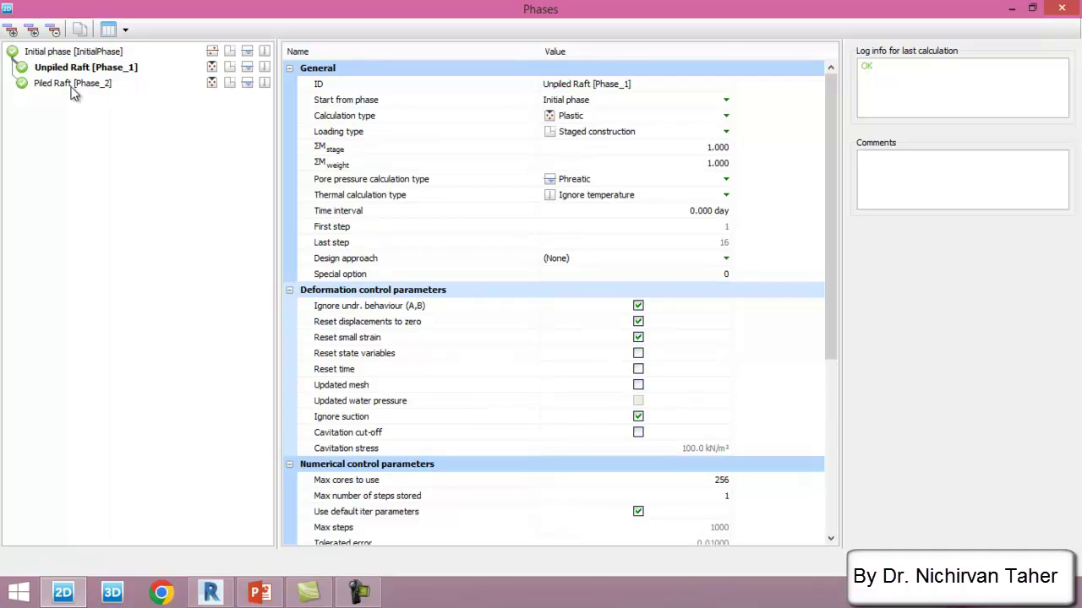
click(73, 84)
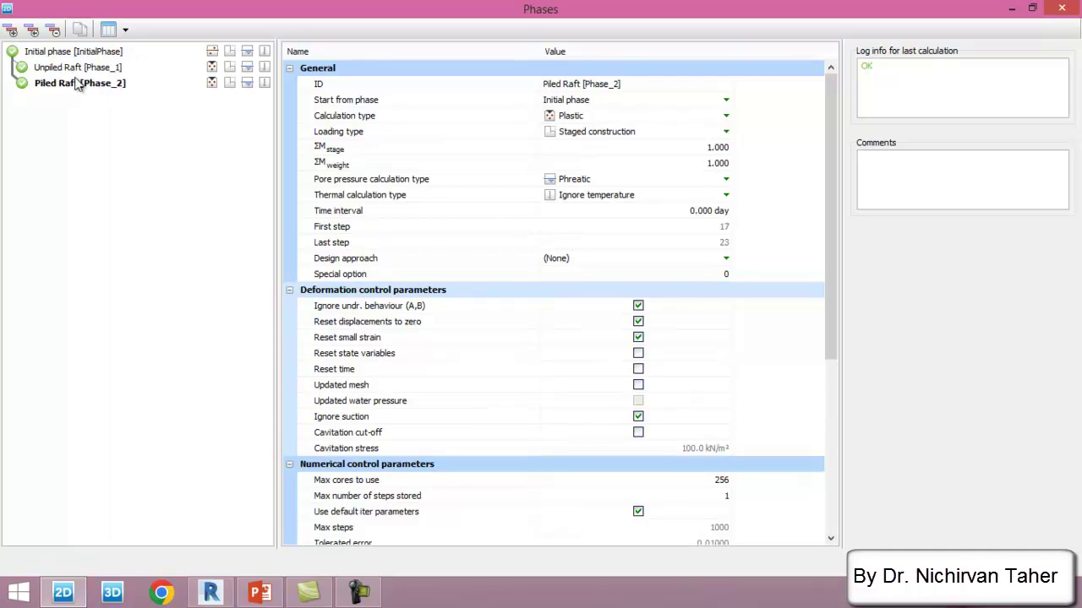
click(77, 69)
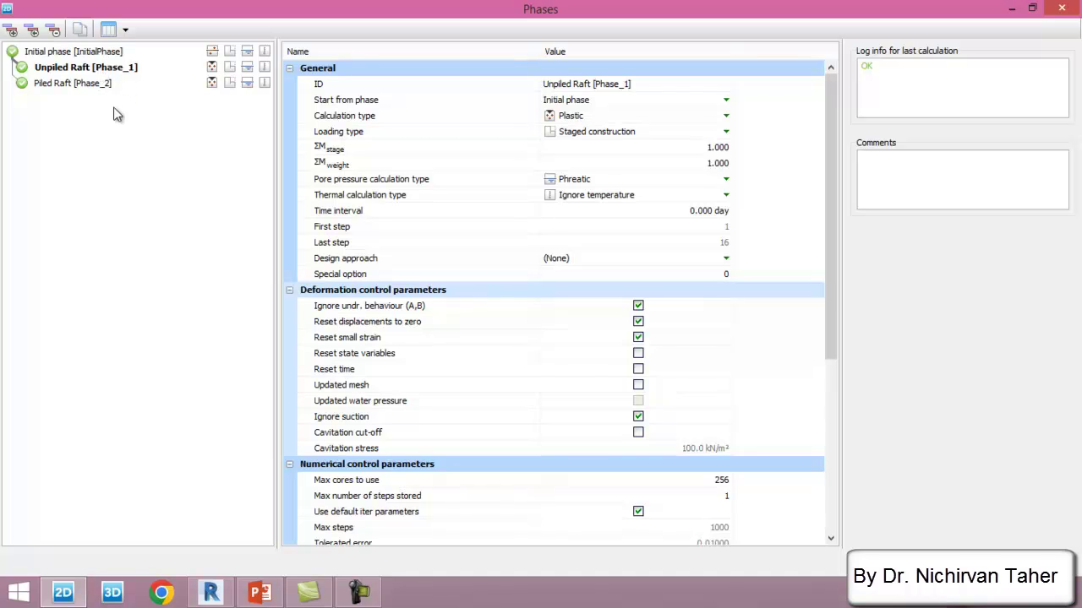
click(64, 85)
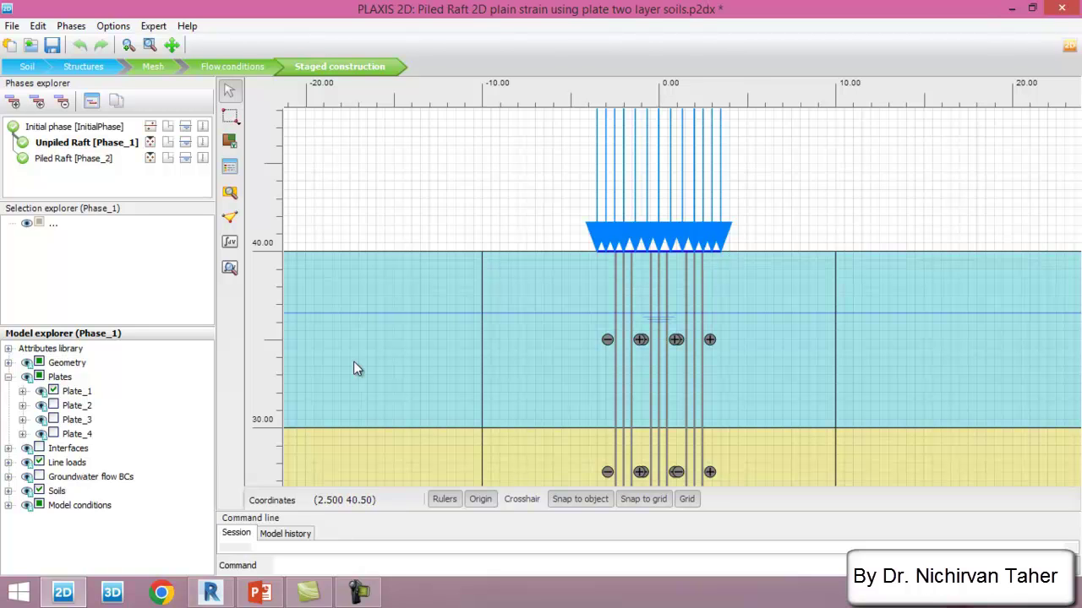
- Show the Piled Raft phase and check which plates and interfaces are active in it across the whole model
click(82, 161)
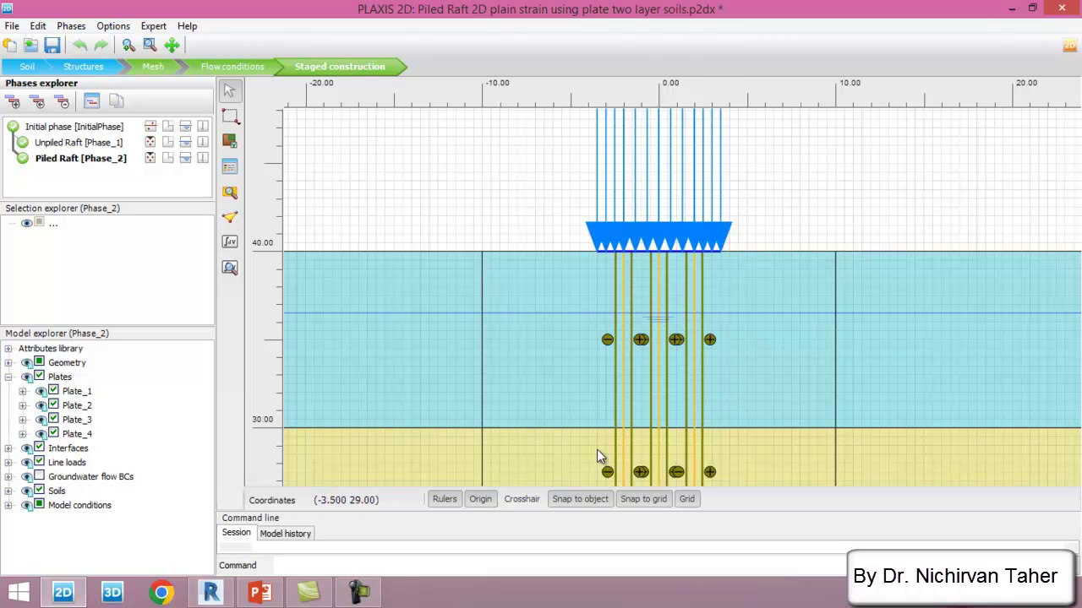
click(7, 377)
scroll(483, 192, down, 4)
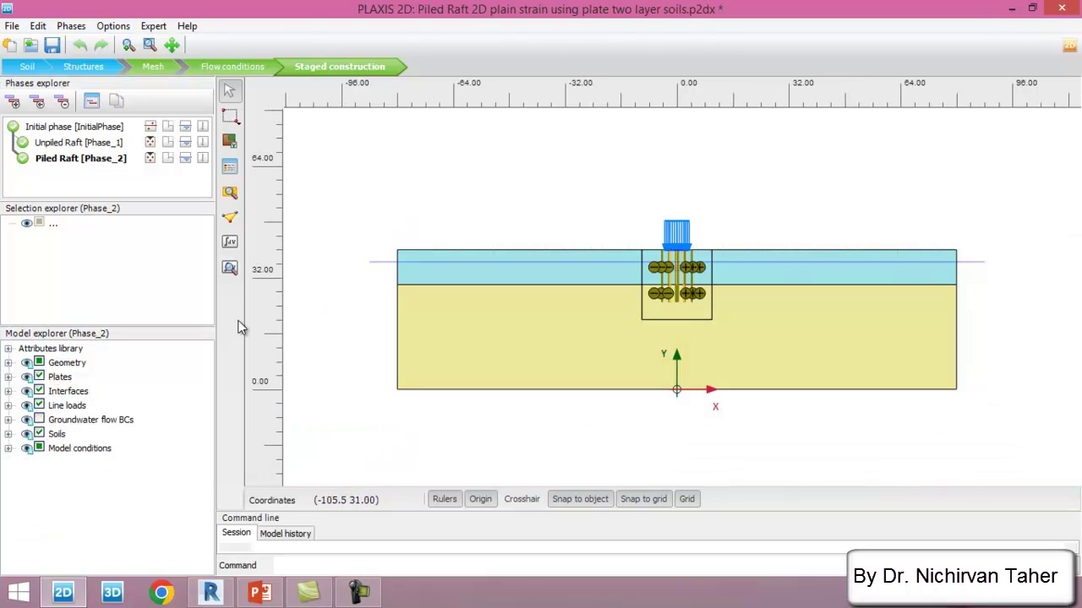
- View the calculation results in PLAXIS 2D Output and examine the Unpiled Raft phase's deformed mesh around the raft
click(230, 271)
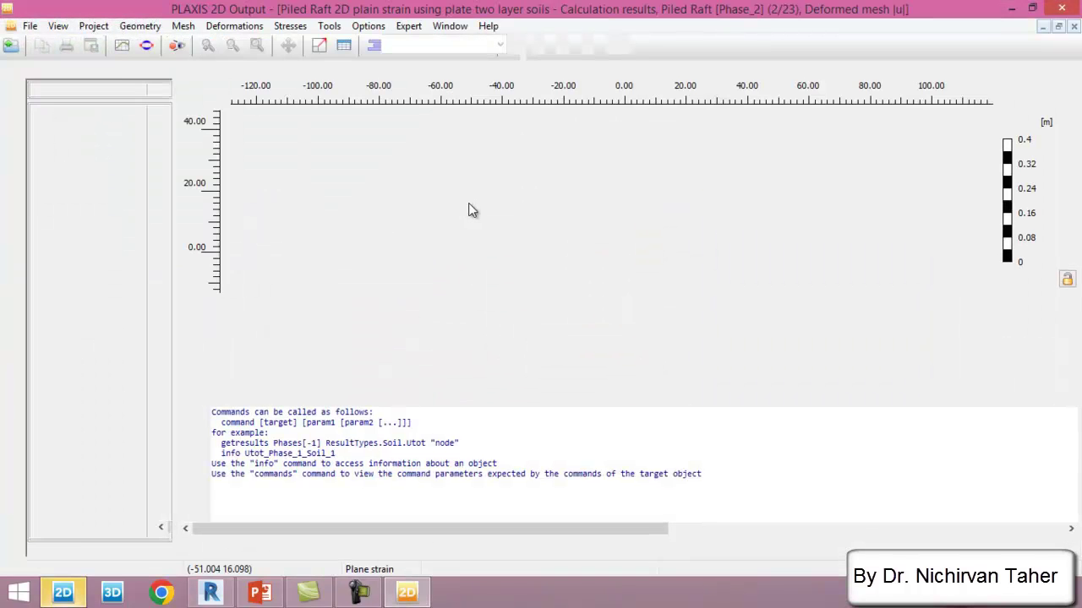
drag(605, 372, 507, 503)
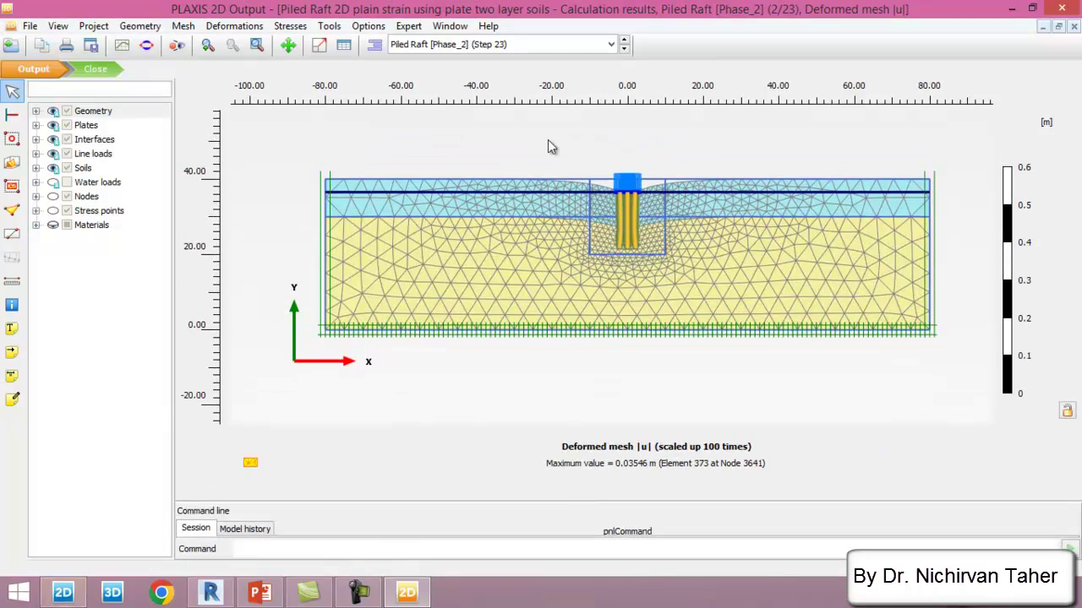
click(553, 44)
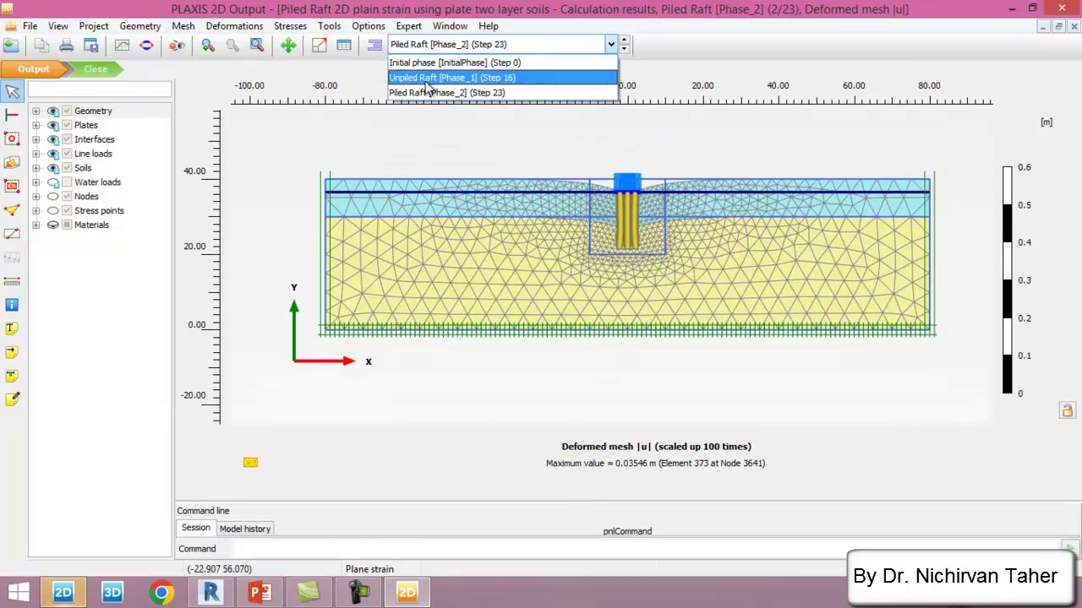
click(474, 81)
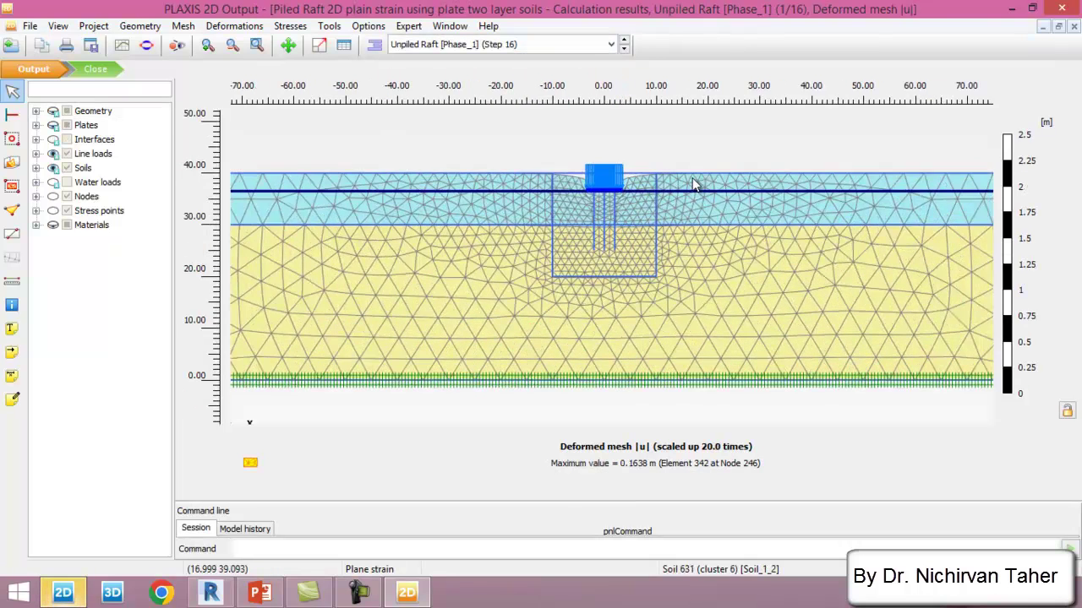
scroll(692, 178, up, 2)
scroll(566, 174, up, 1)
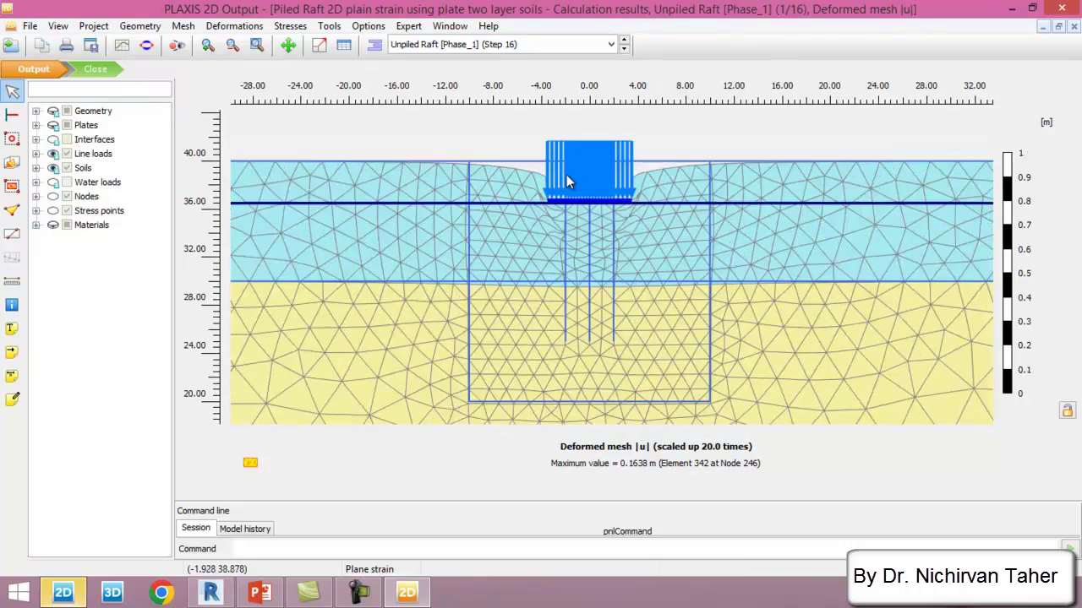
scroll(567, 174, up, 1)
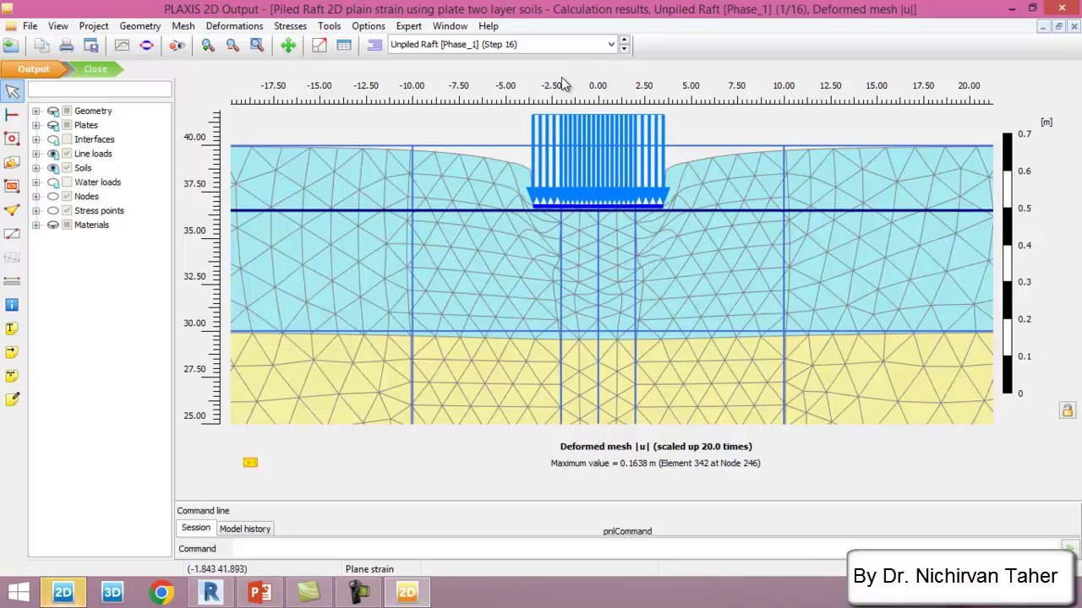
- Show the deformed mesh of the Piled Raft phase and examine it across the whole model
click(574, 45)
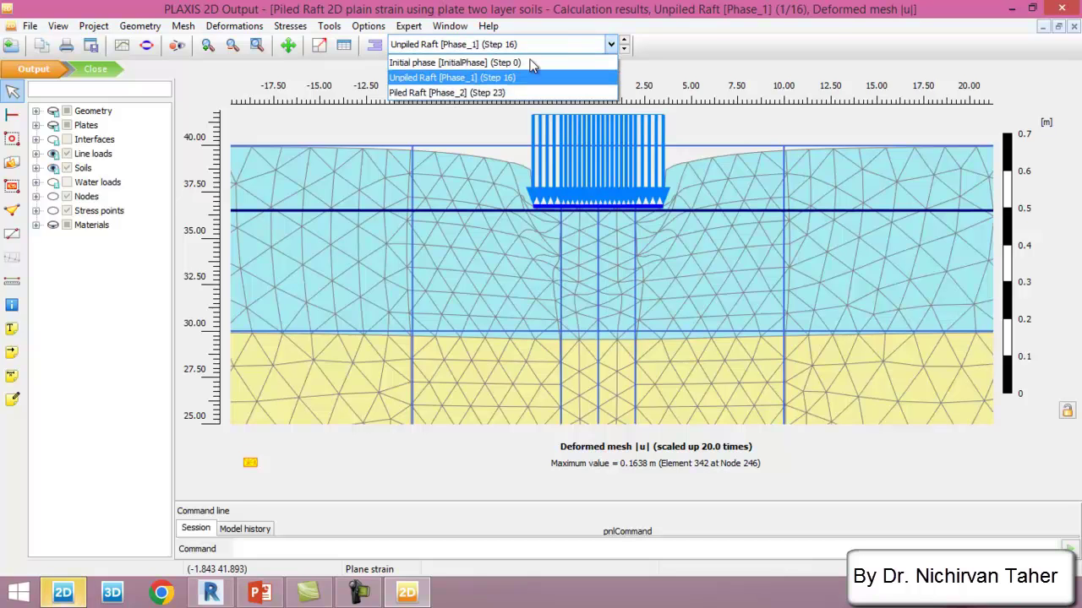
click(475, 93)
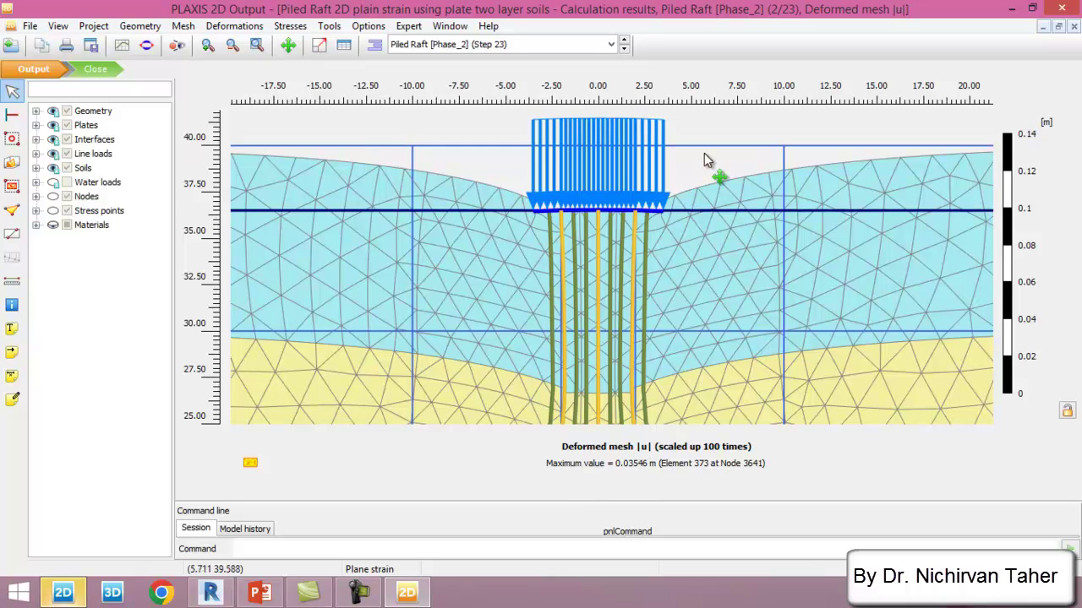
scroll(609, 162, down, 3)
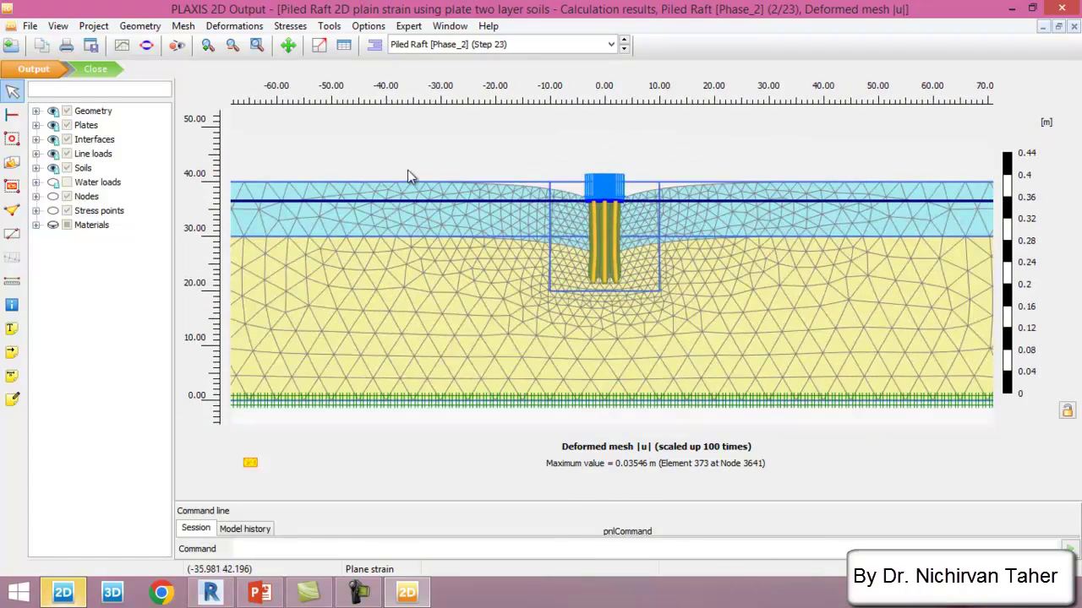
- Display the total displacements |u| for the Piled Raft phase and examine them around the raft and piles
click(234, 28)
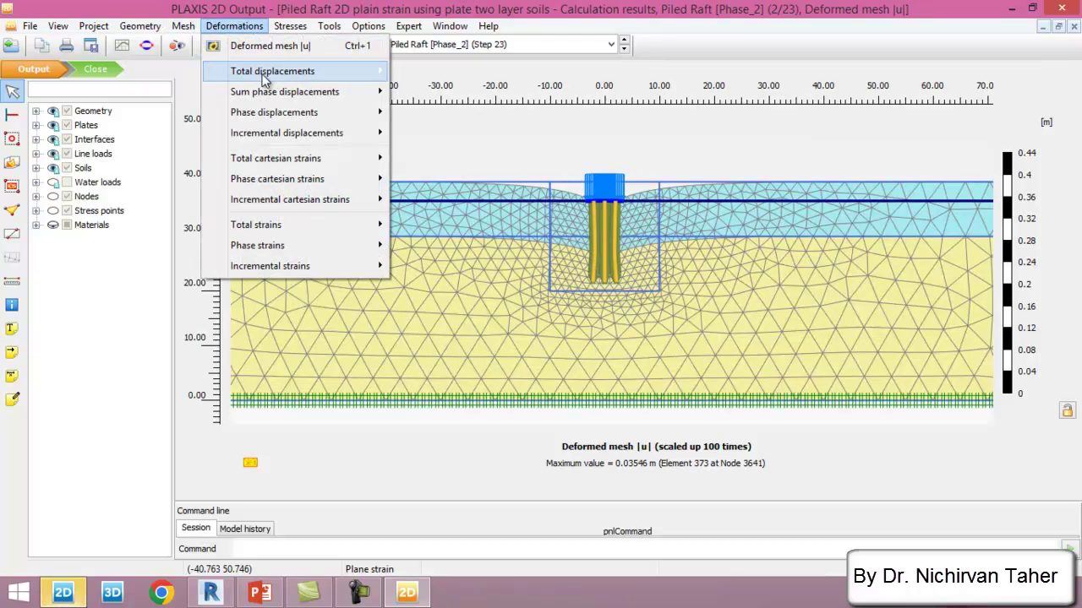
mouse_move(308, 80)
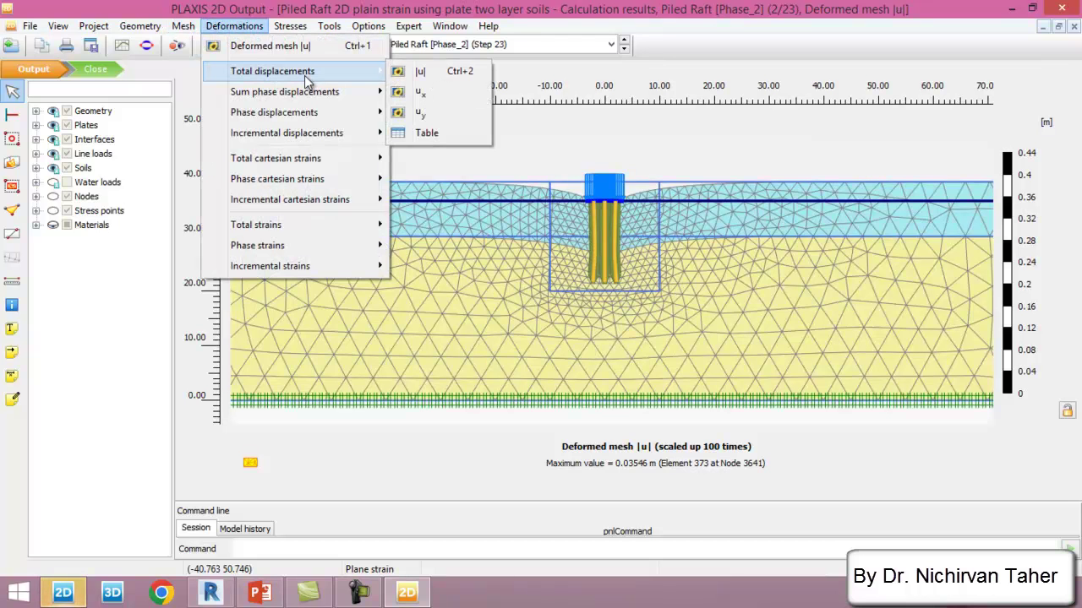
click(430, 72)
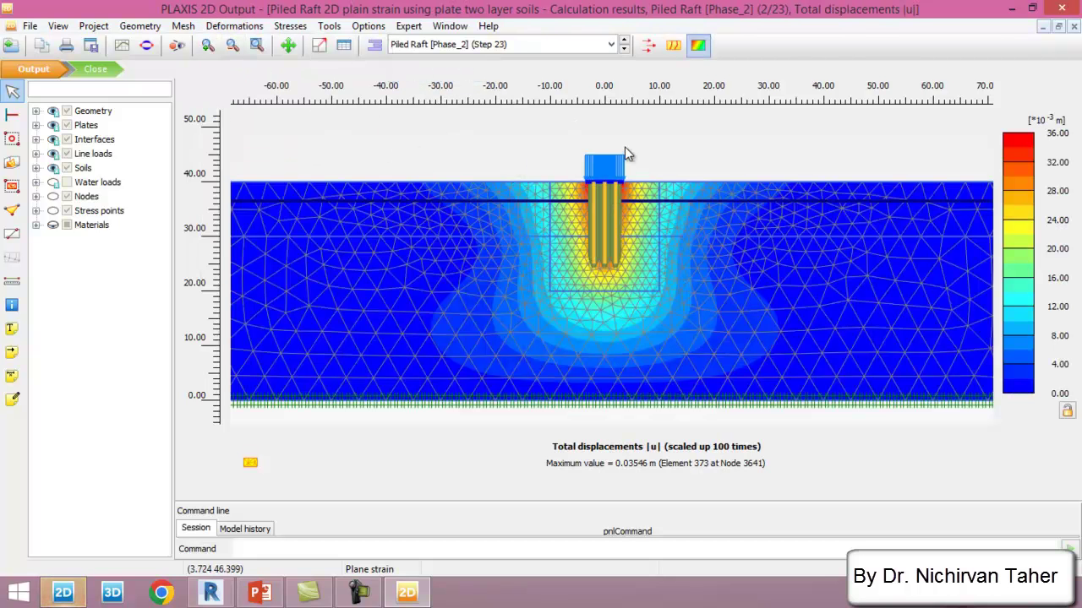
scroll(610, 164, up, 3)
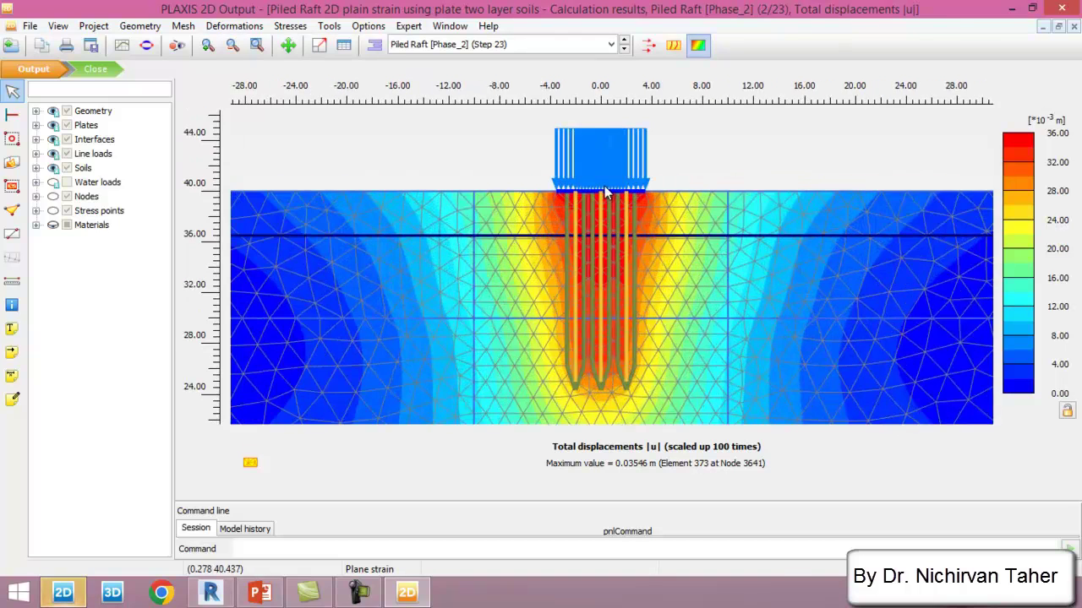
scroll(605, 195, up, 1)
- Examine the displacement contours around the piles and open the separate results of the leftmost pile's plate at x = -2 m
click(12, 115)
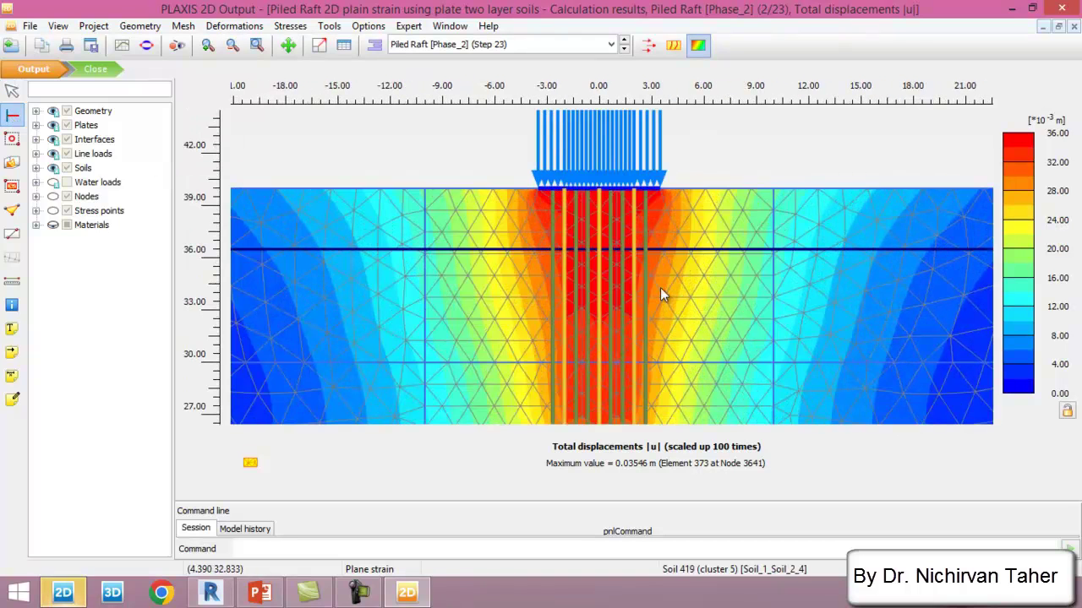
scroll(567, 232, up, 1)
scroll(524, 191, down, 3)
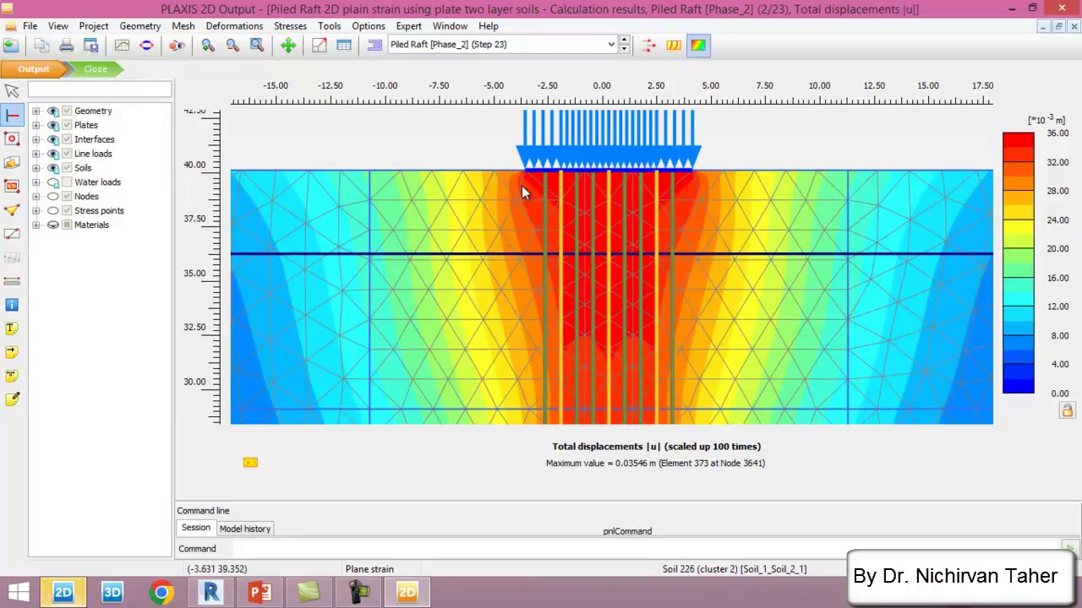
scroll(560, 298, up, 1)
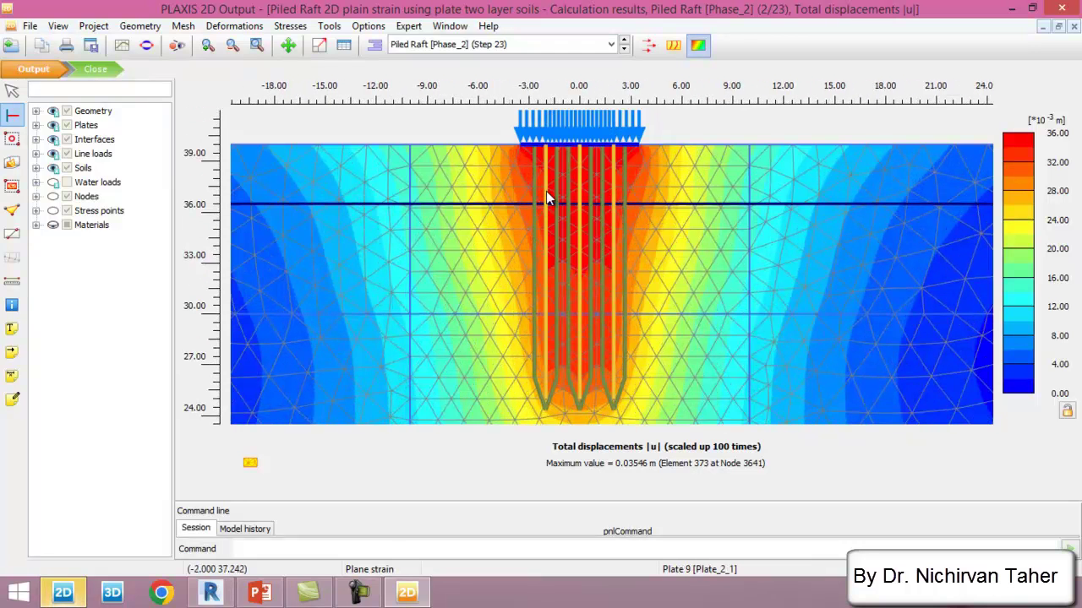
scroll(546, 191, up, 1)
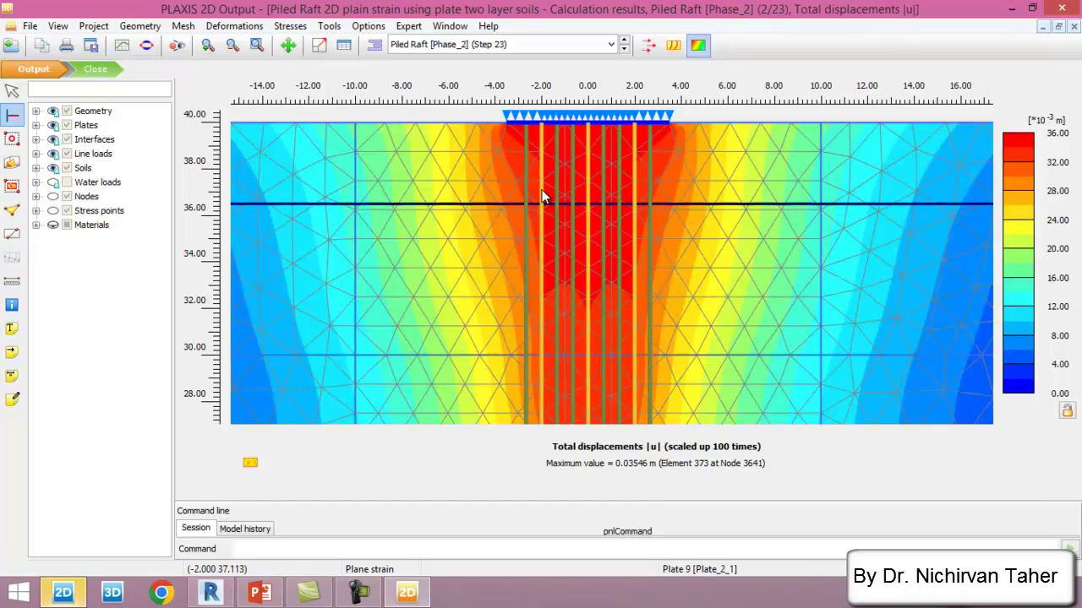
click(13, 121)
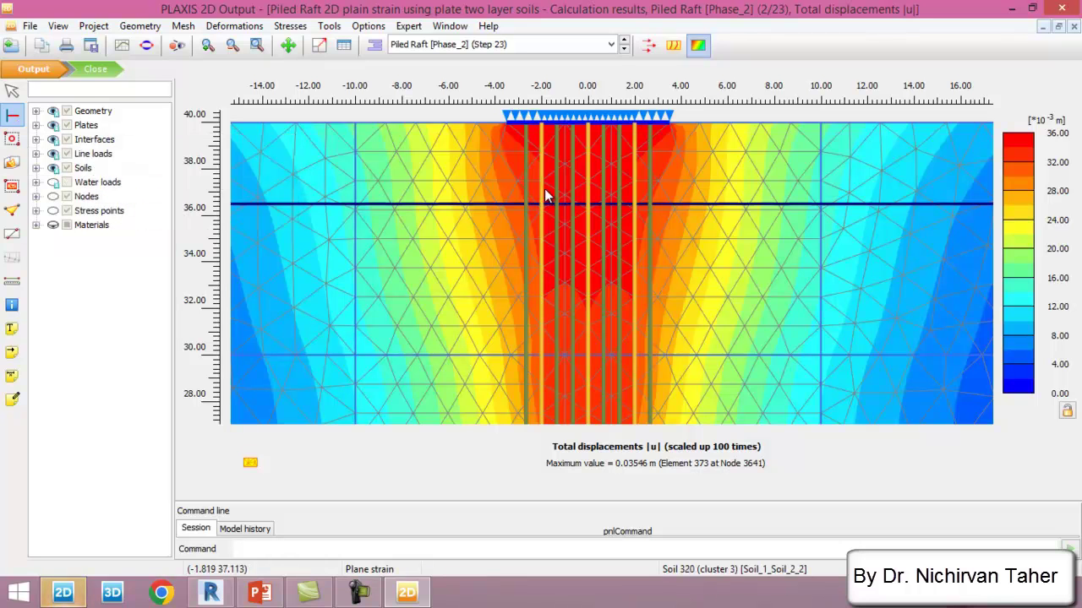
double_click(540, 188)
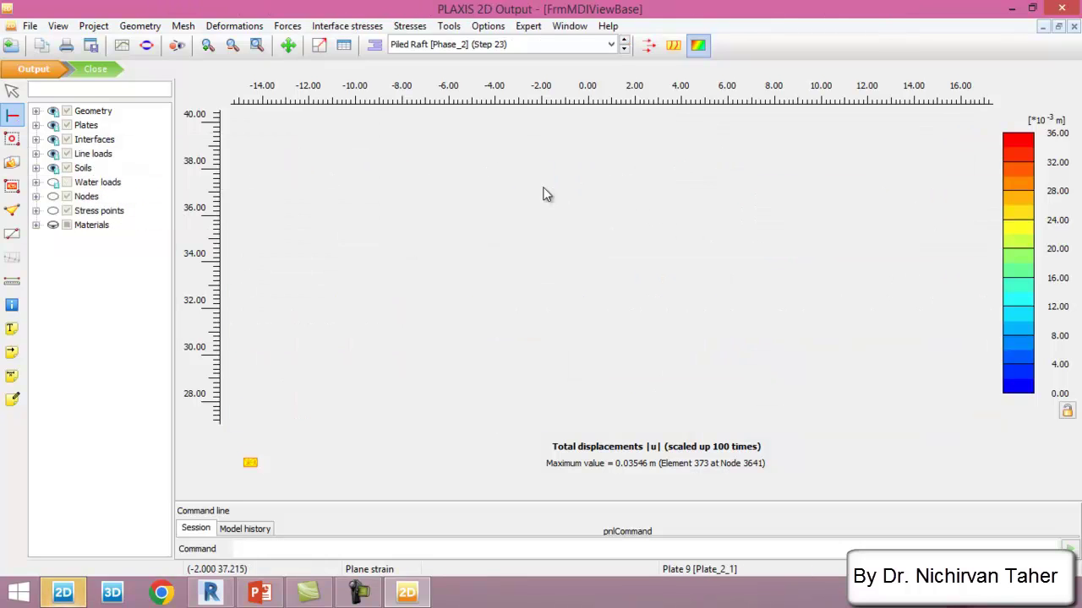
- Display the axial forces N in the leftmost pile's plate and examine the force diagram up close
click(289, 28)
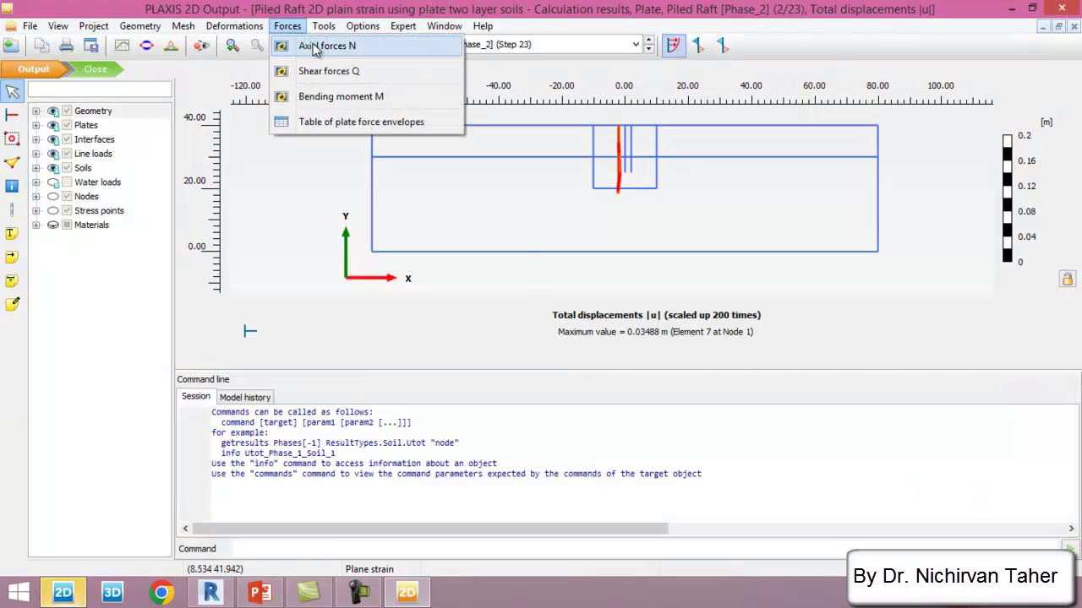
click(366, 49)
drag(707, 371, 639, 521)
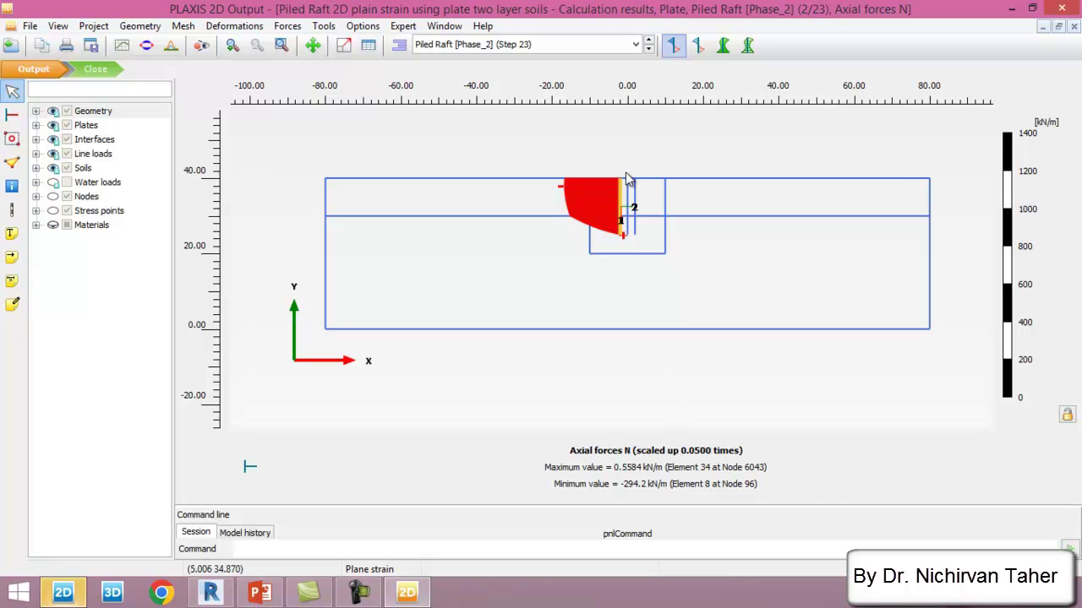
scroll(626, 180, up, 4)
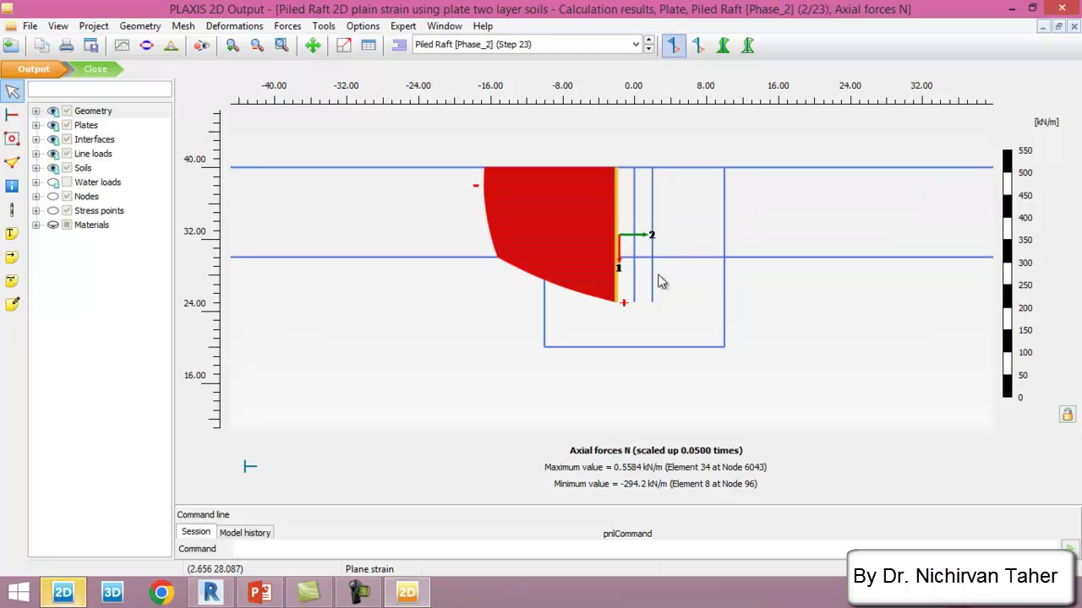
- Switch to the PowerPoint presentation and view the slide on load distribution between pile and raft
click(443, 27)
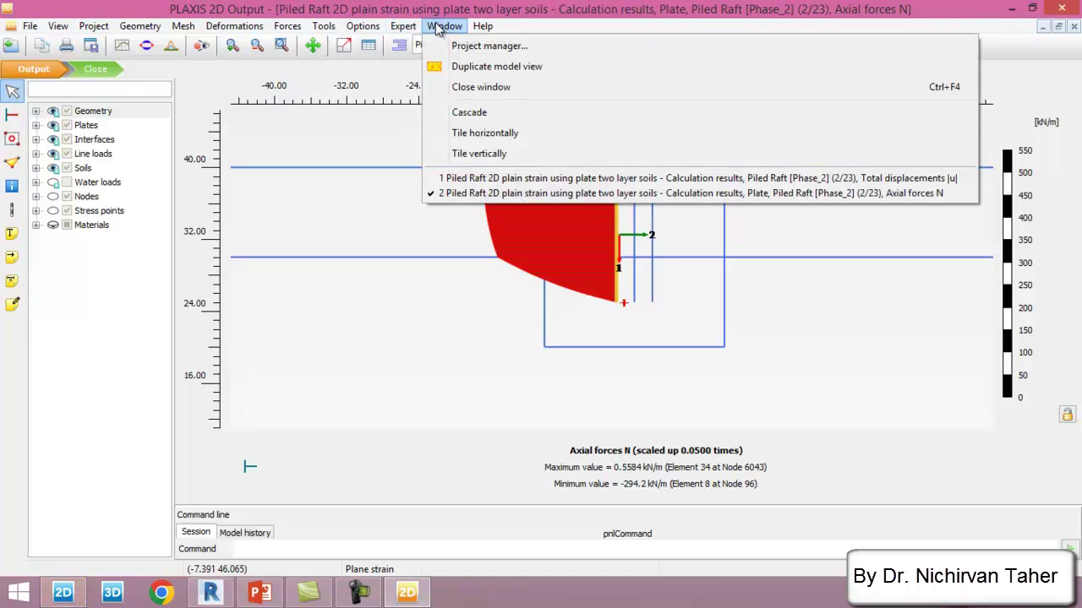
click(384, 268)
scroll(519, 247, down, 4)
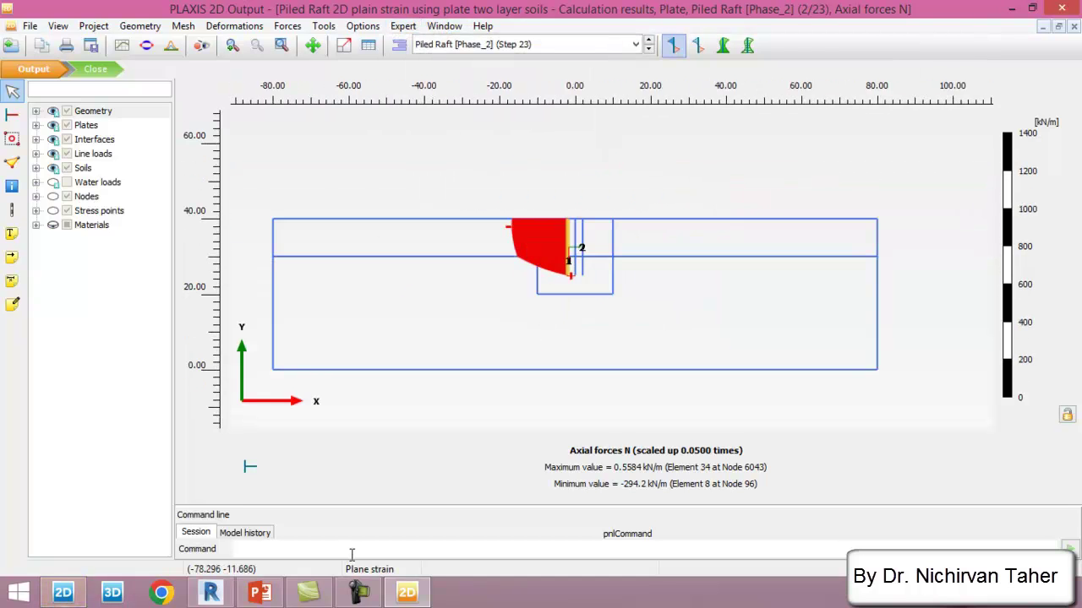
click(259, 593)
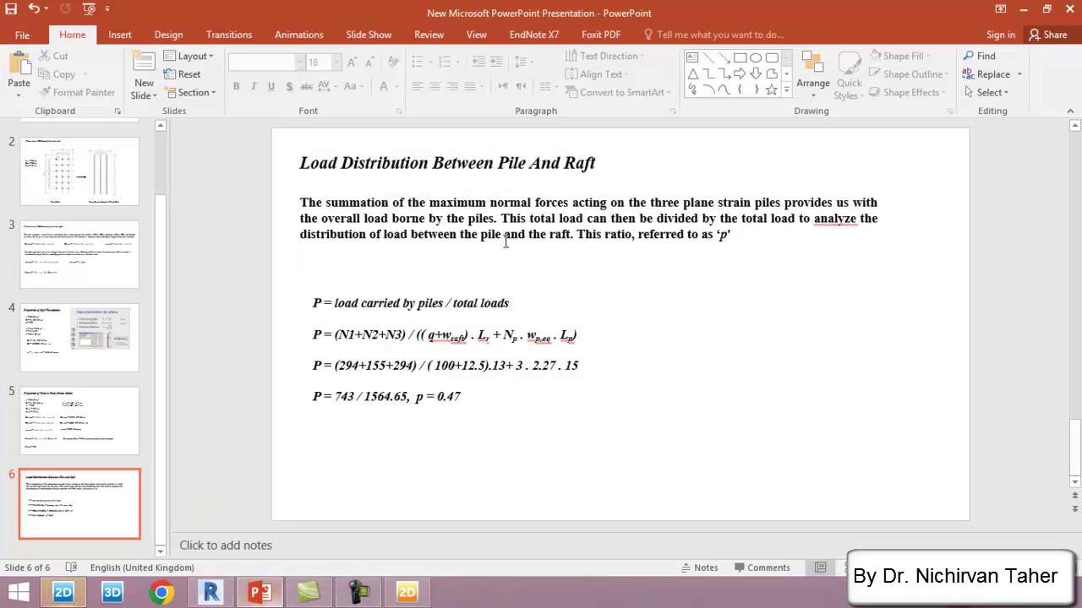